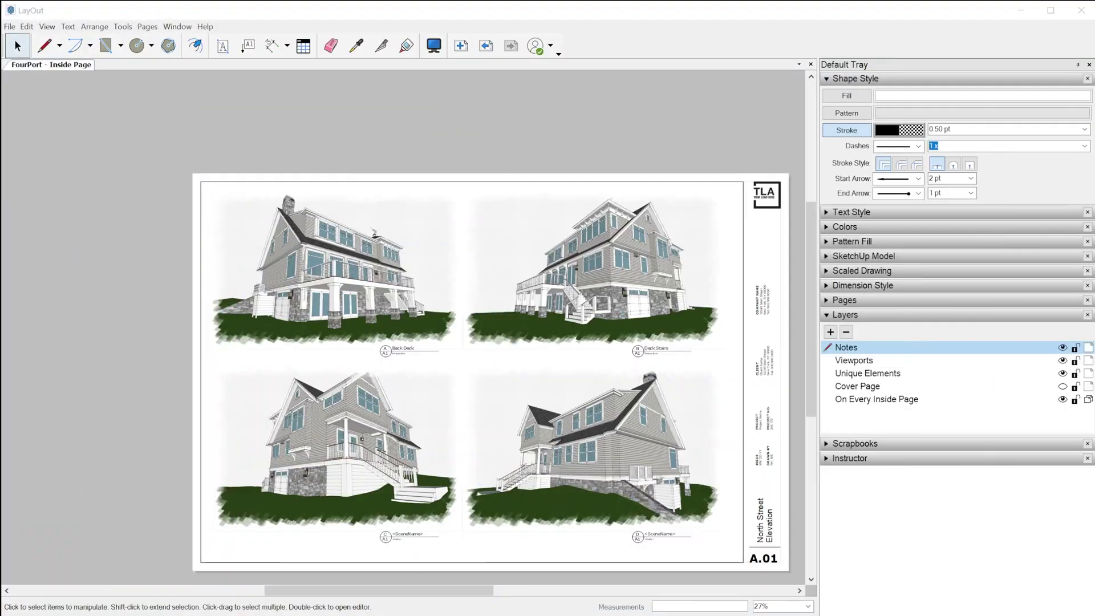
Add a leader label beside the upper bay window in the Deck Stairs viewport, with the viewport's Scene Name as its text
scroll(710, 361, up, 4)
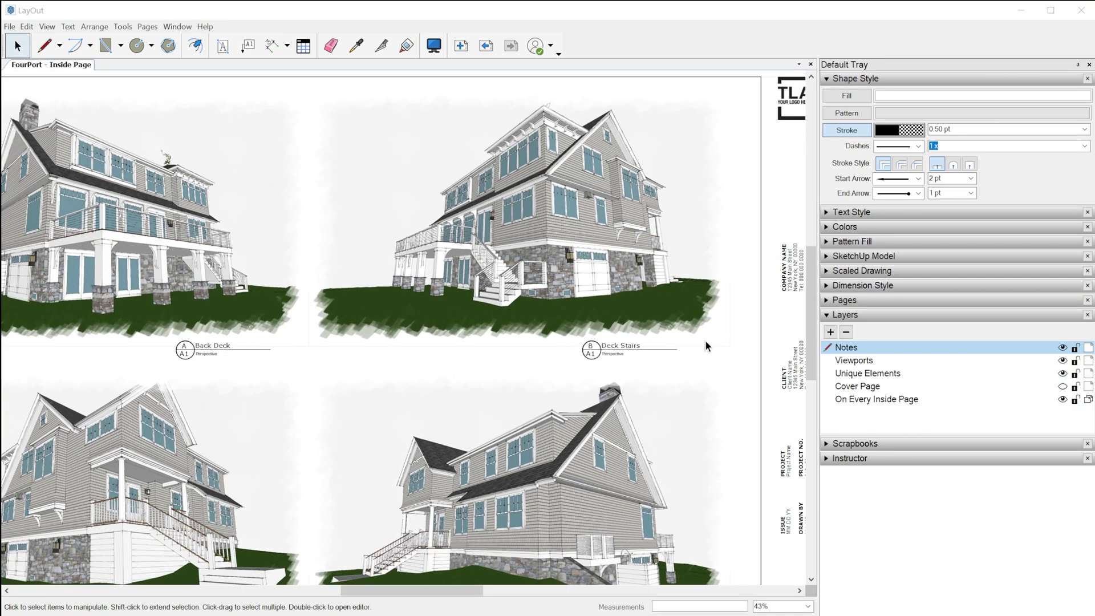
scroll(673, 248, up, 2)
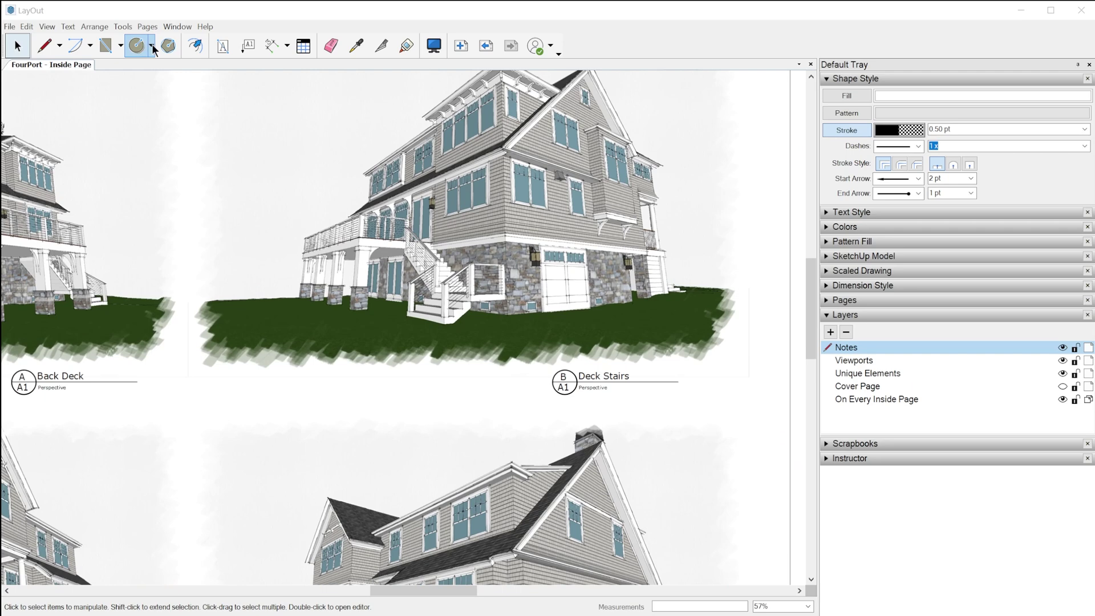
click(248, 46)
middle_drag(634, 150, 568, 259)
click(524, 251)
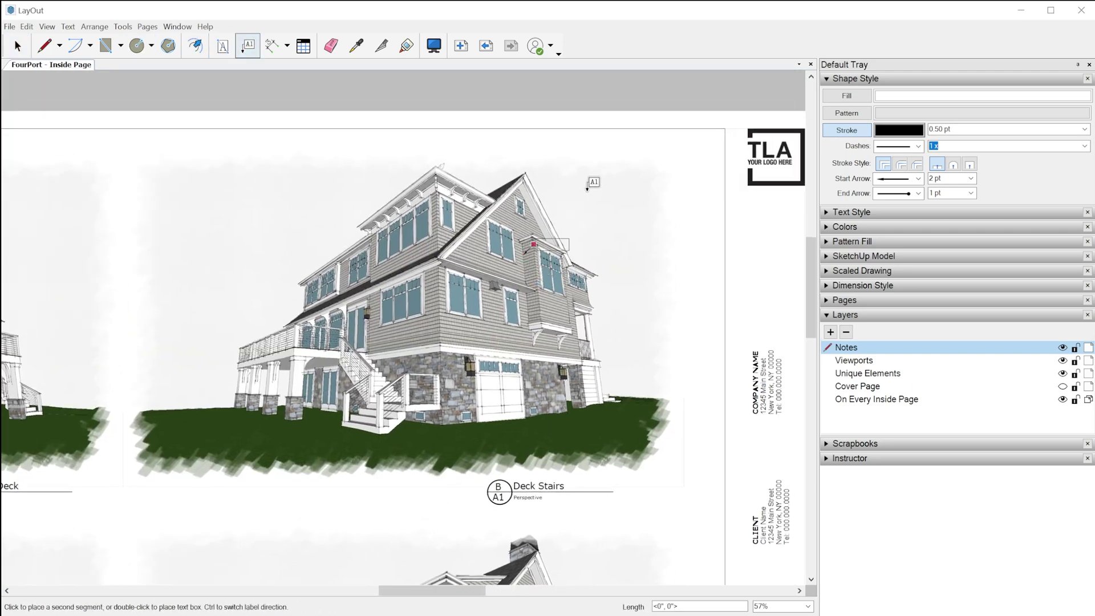
click(616, 182)
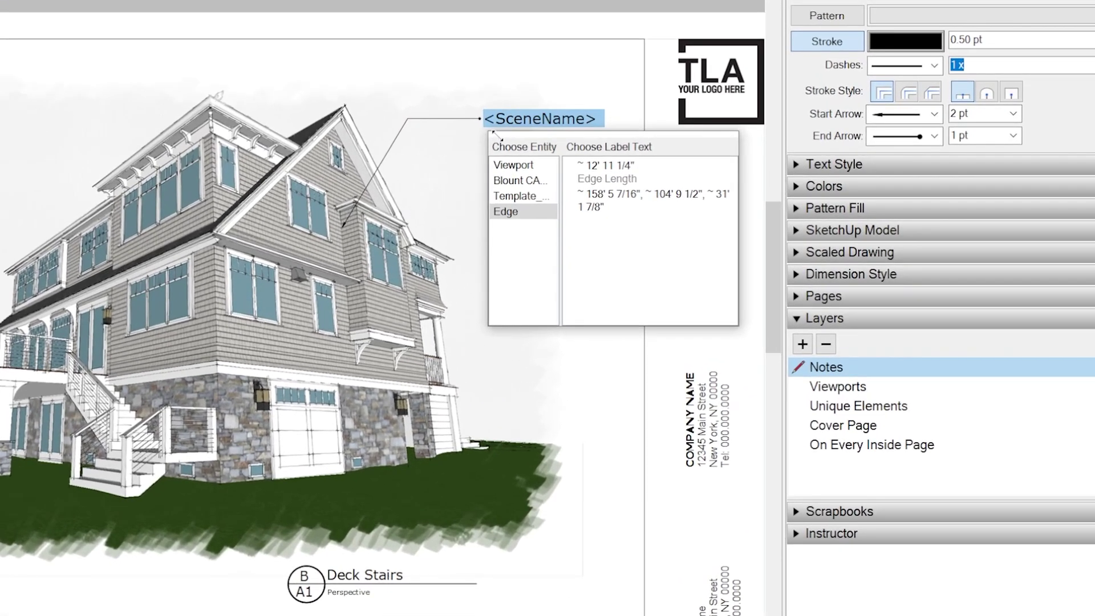
click(530, 166)
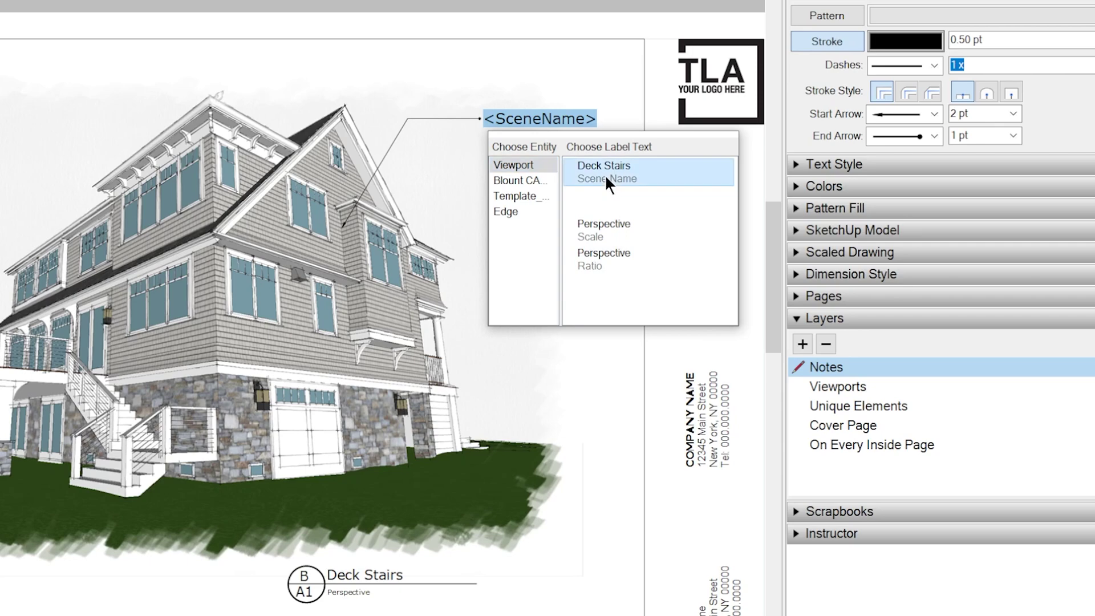
click(606, 45)
key(Escape)
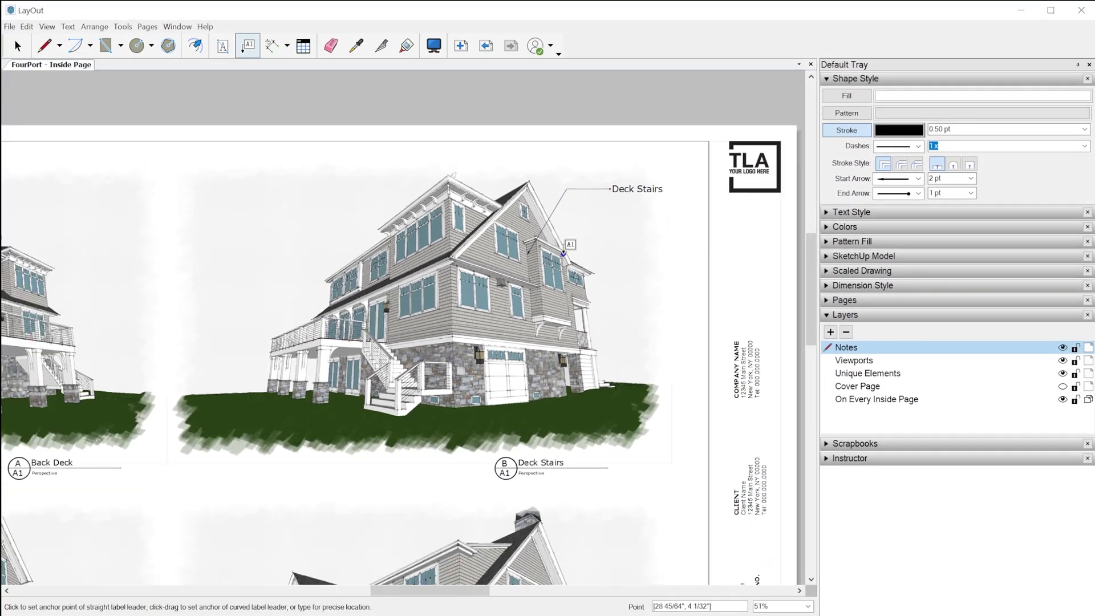
Hide the leader line of the new Deck Stairs label by setting its stroke color opacity to 0%
scroll(564, 253, down, 1)
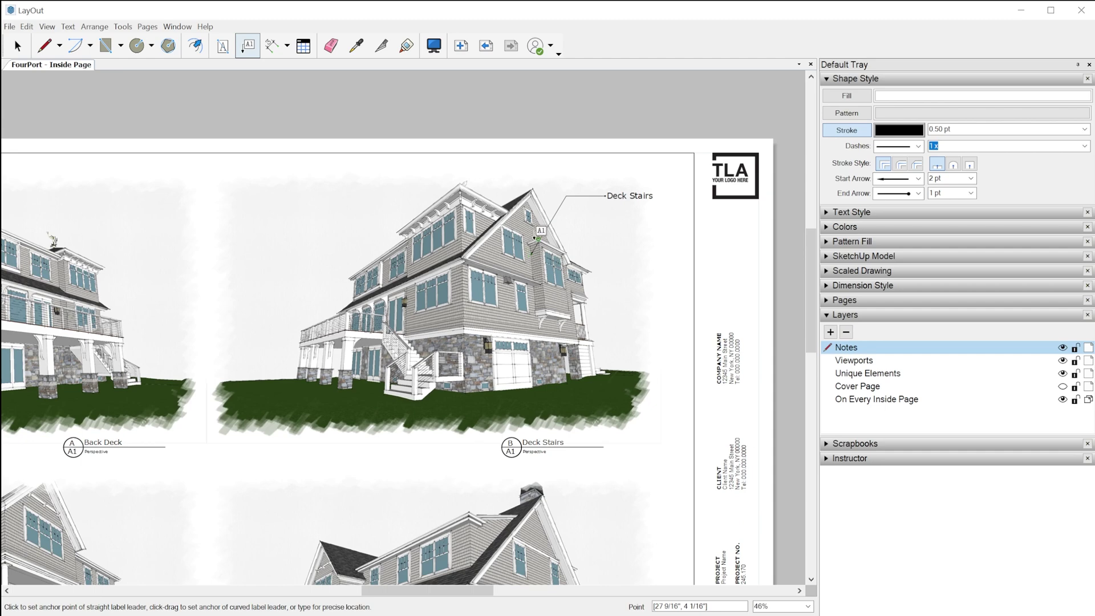
scroll(565, 325, up, 2)
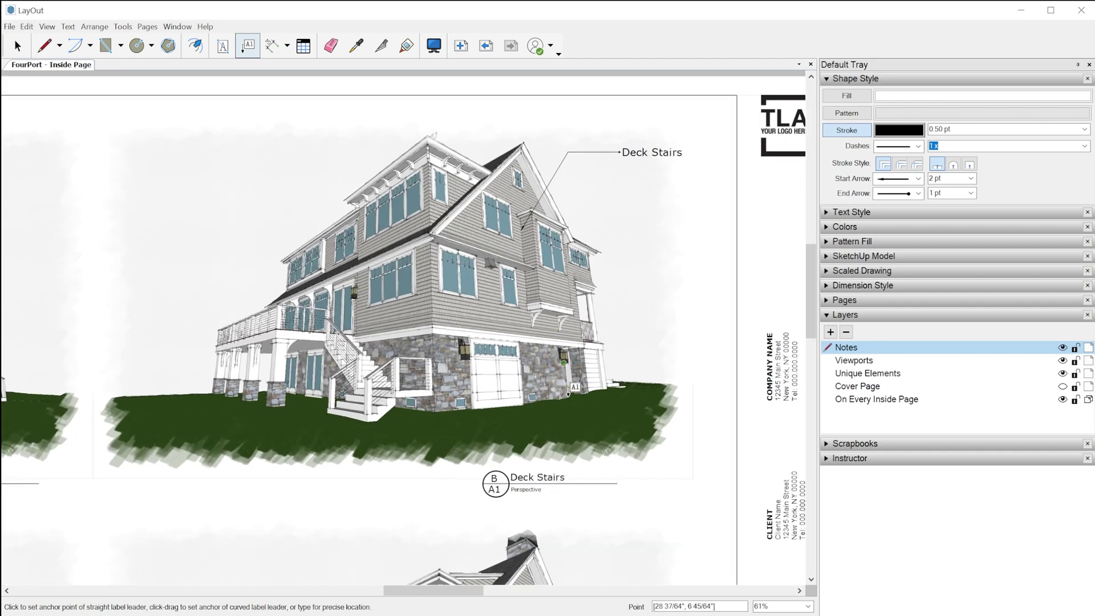
scroll(528, 477, up, 1)
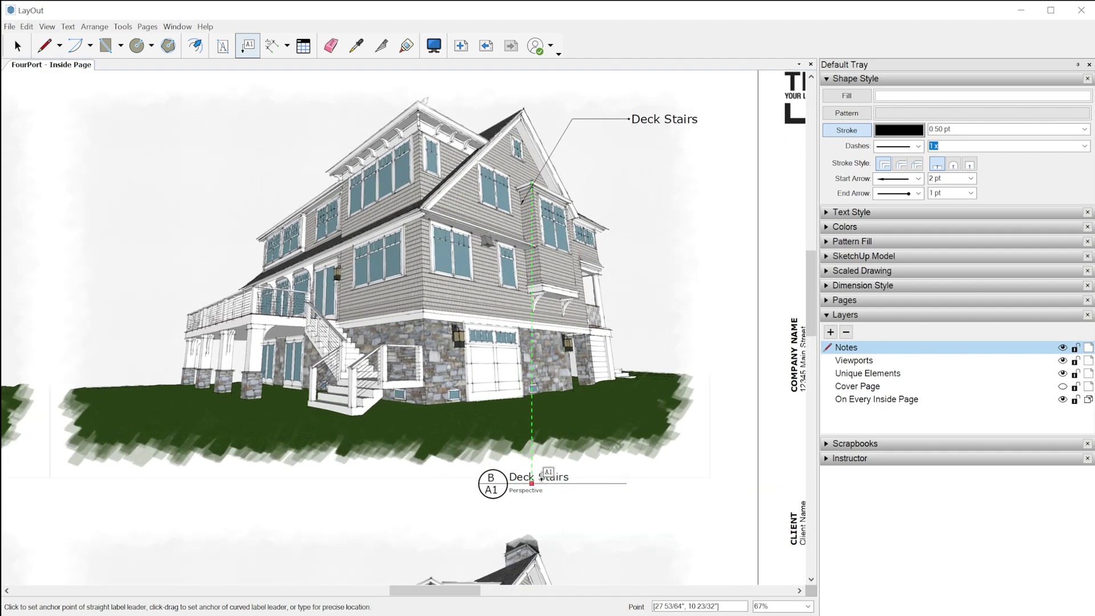
key(space)
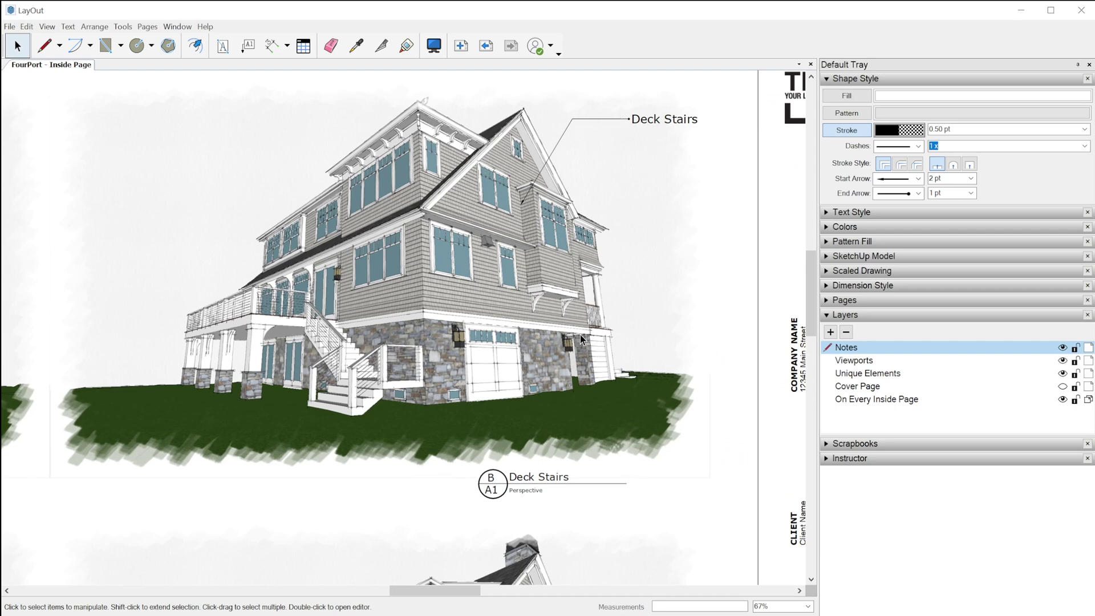
click(602, 118)
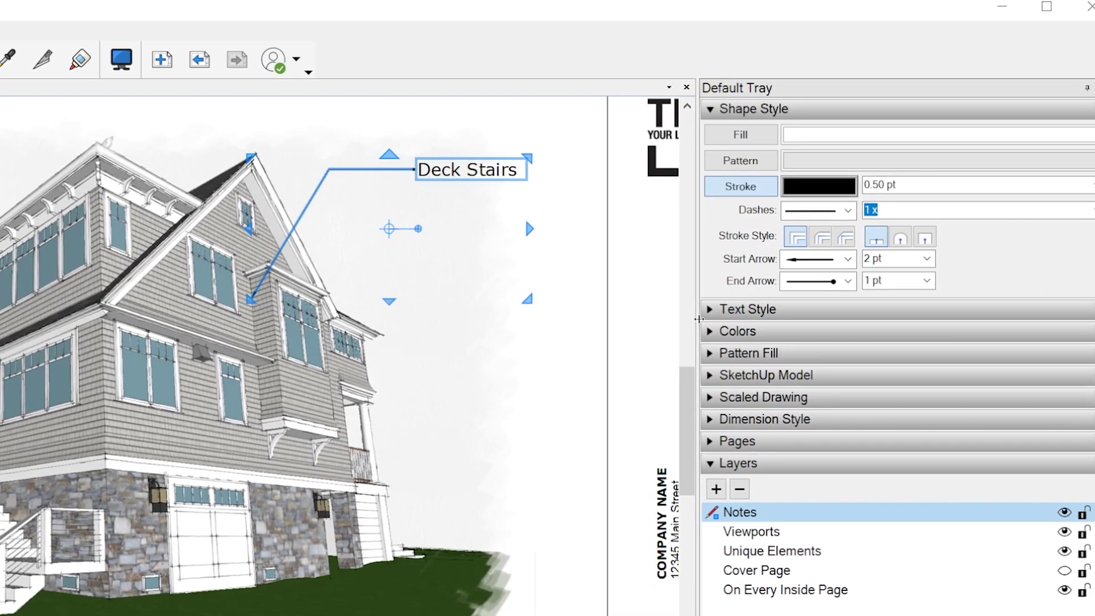
click(712, 312)
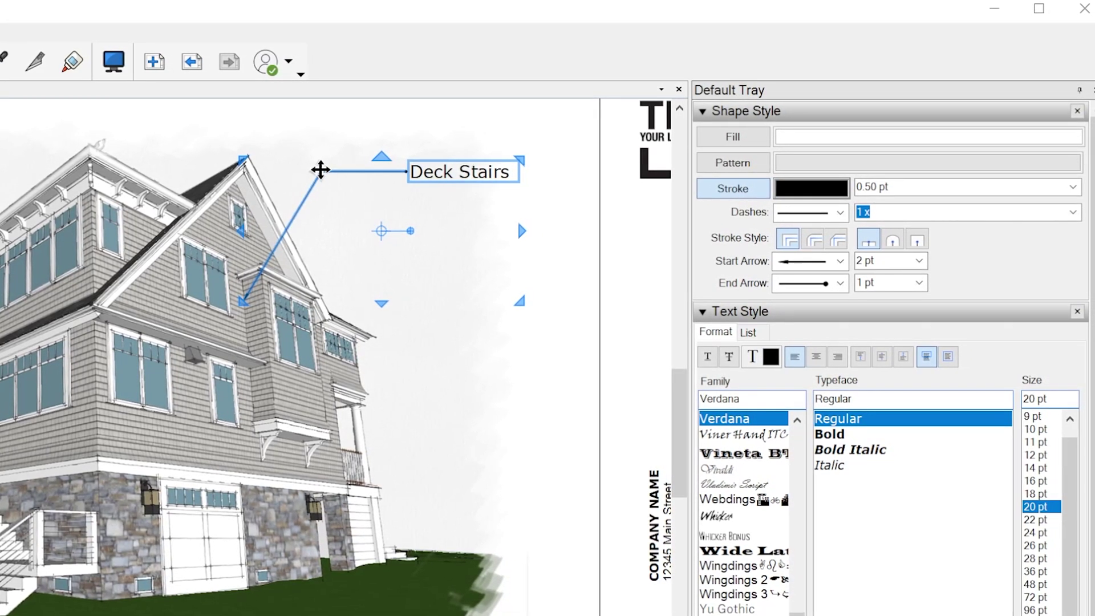
scroll(447, 127, up, 3)
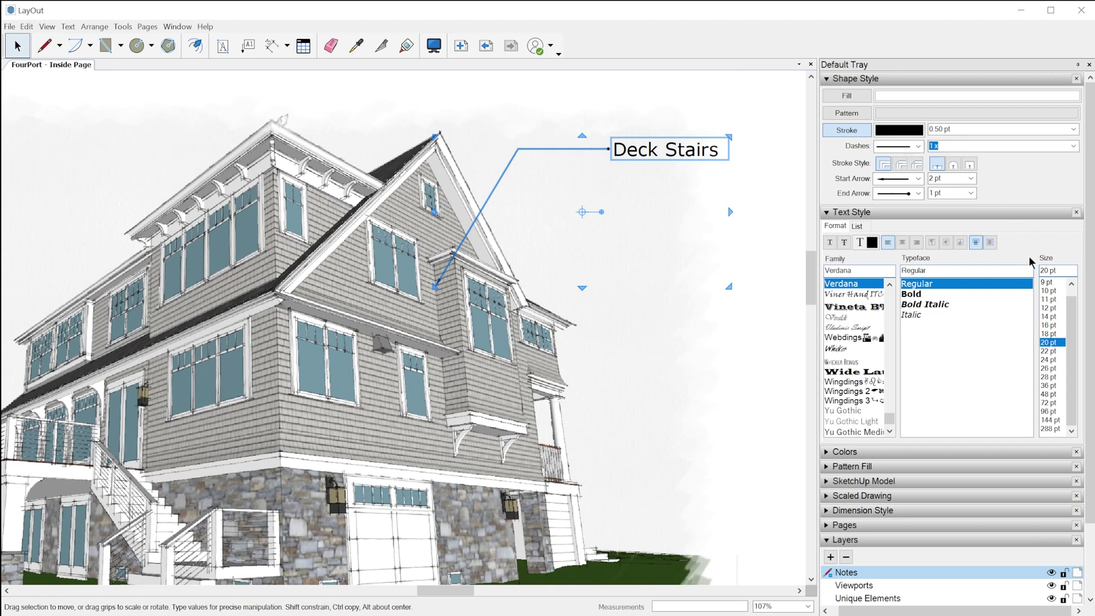
click(905, 132)
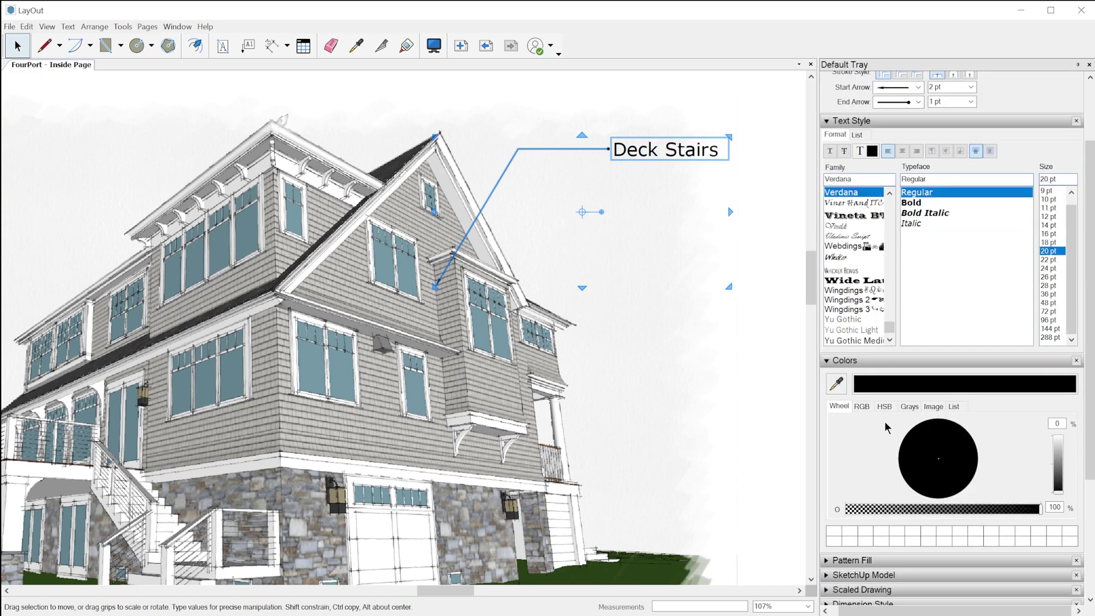
click(855, 122)
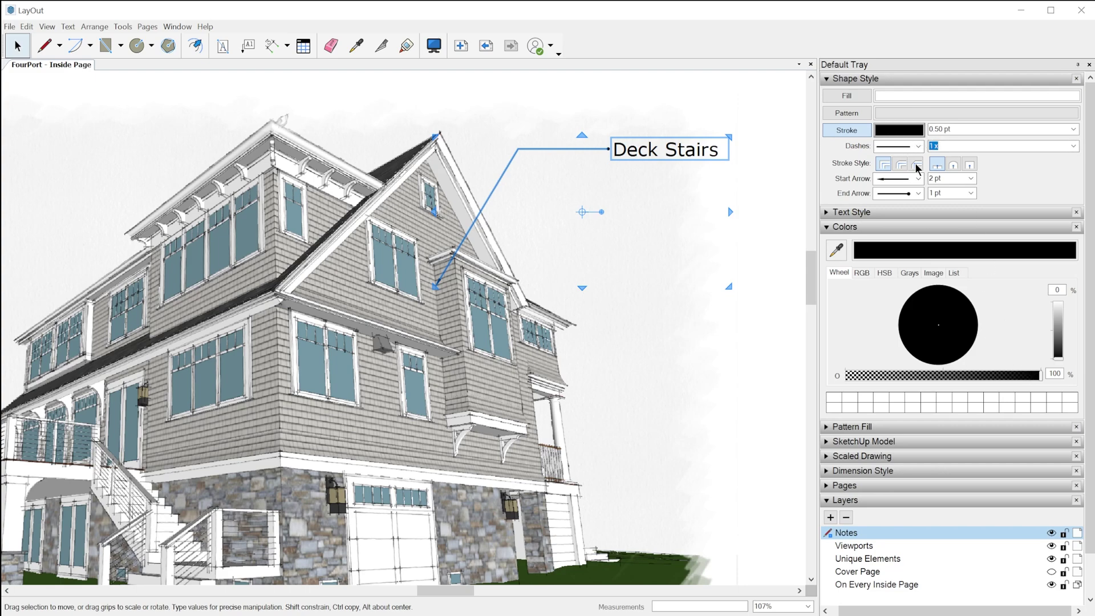
click(849, 377)
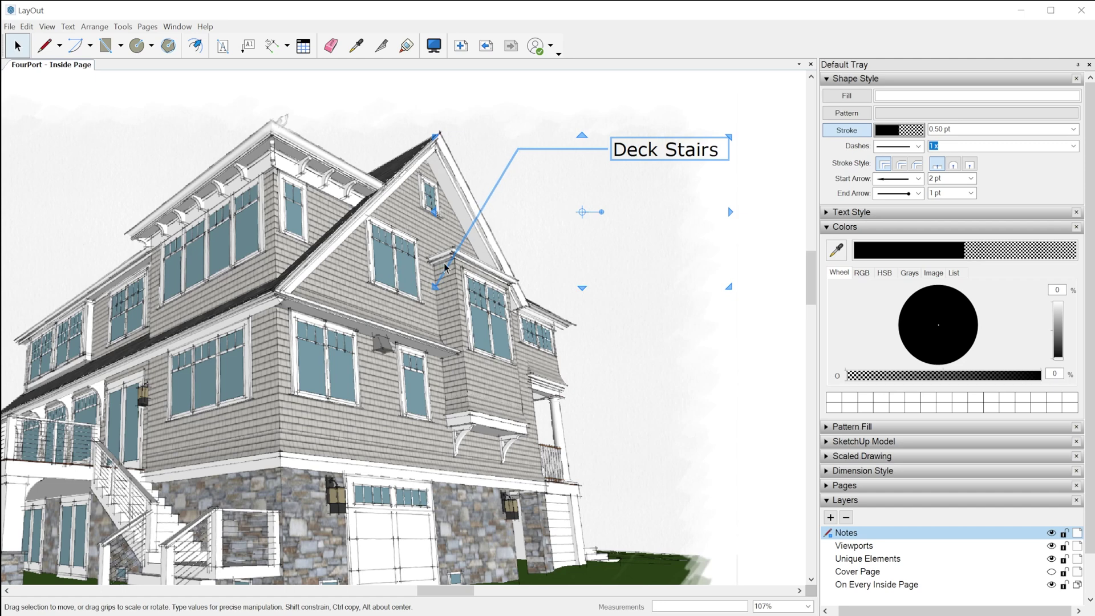
click(757, 308)
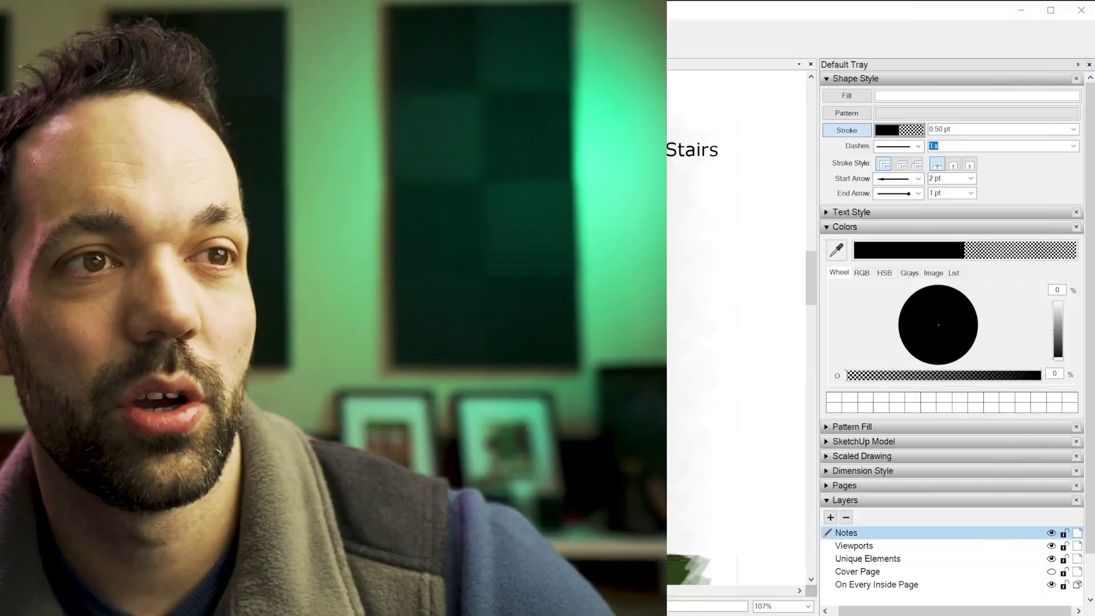
scroll(611, 355, down, 4)
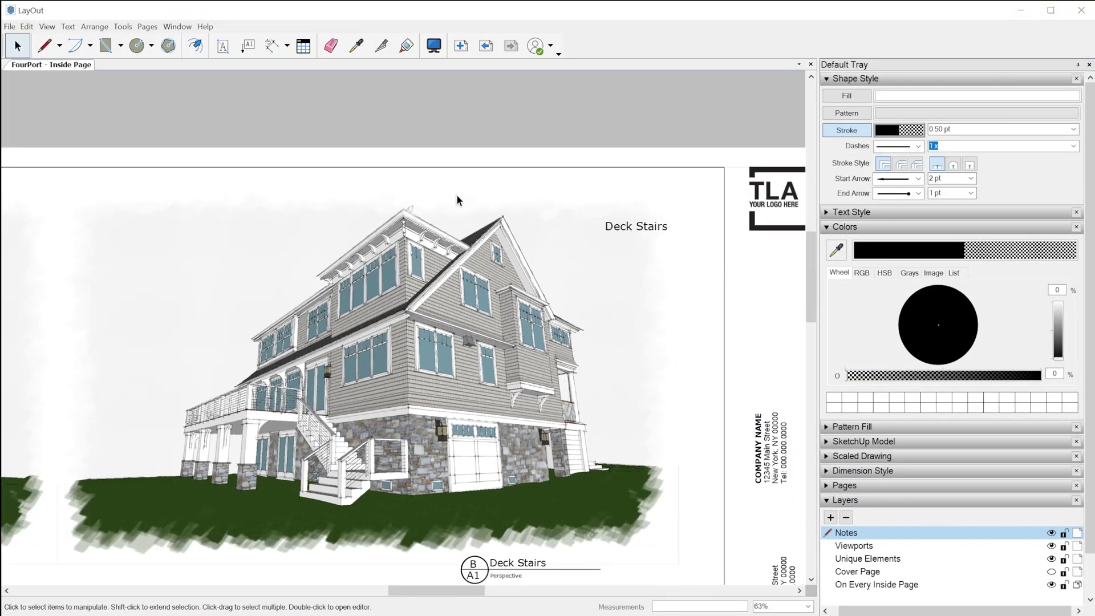
Compare the default shape style settings of the Label, Text and Dimension tools
click(246, 49)
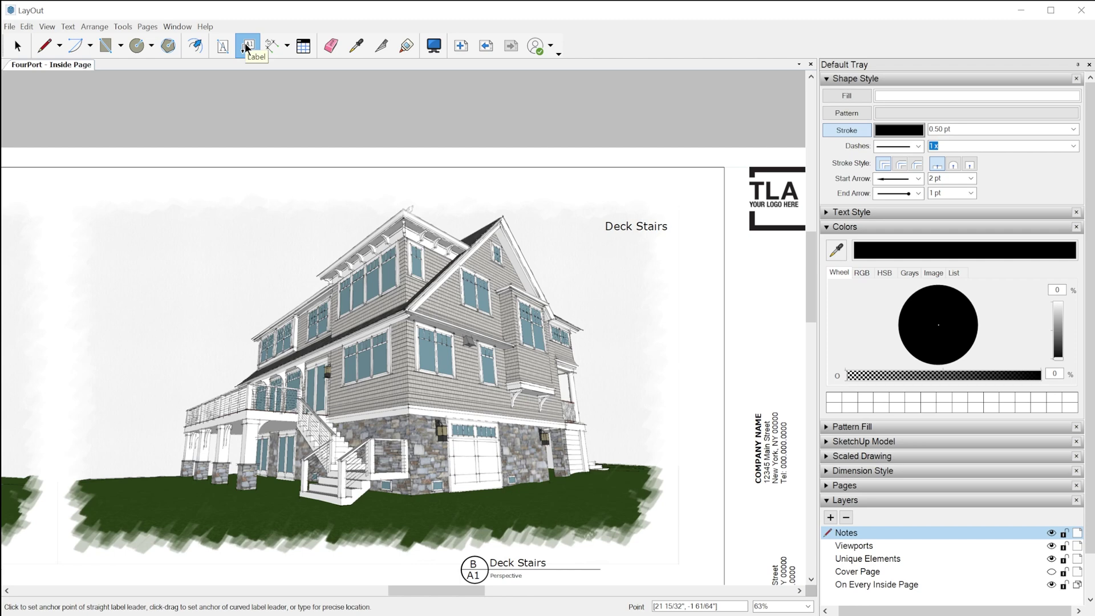
click(224, 50)
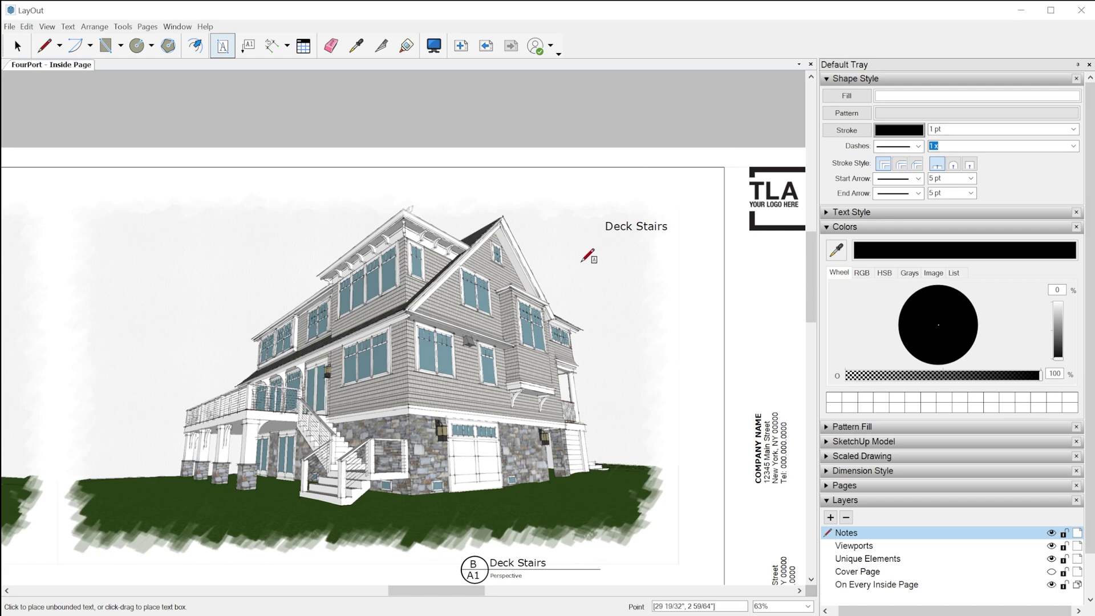
click(243, 51)
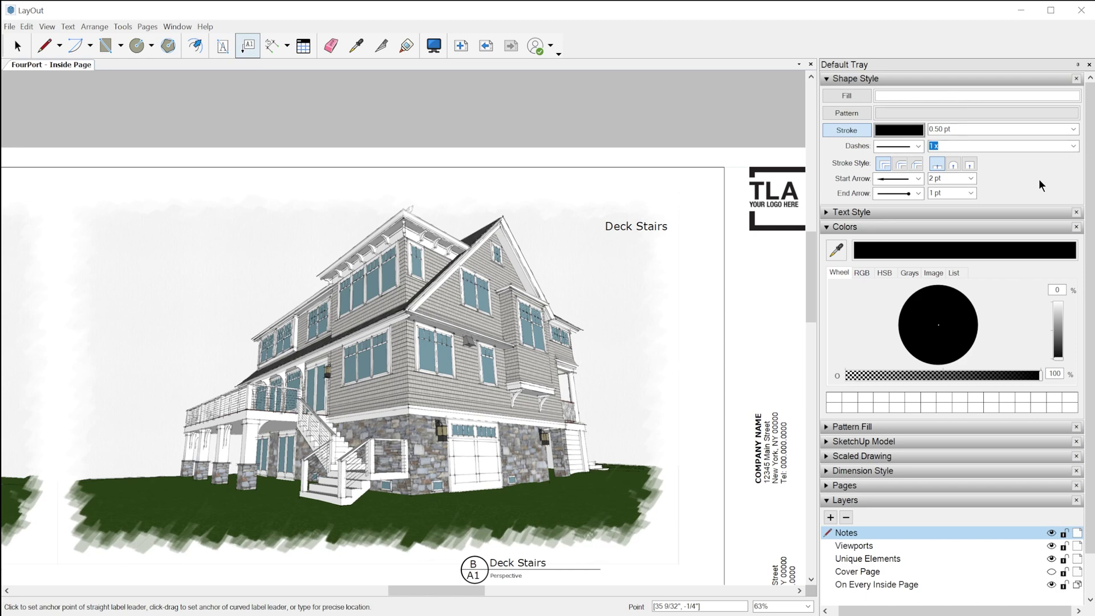
click(227, 50)
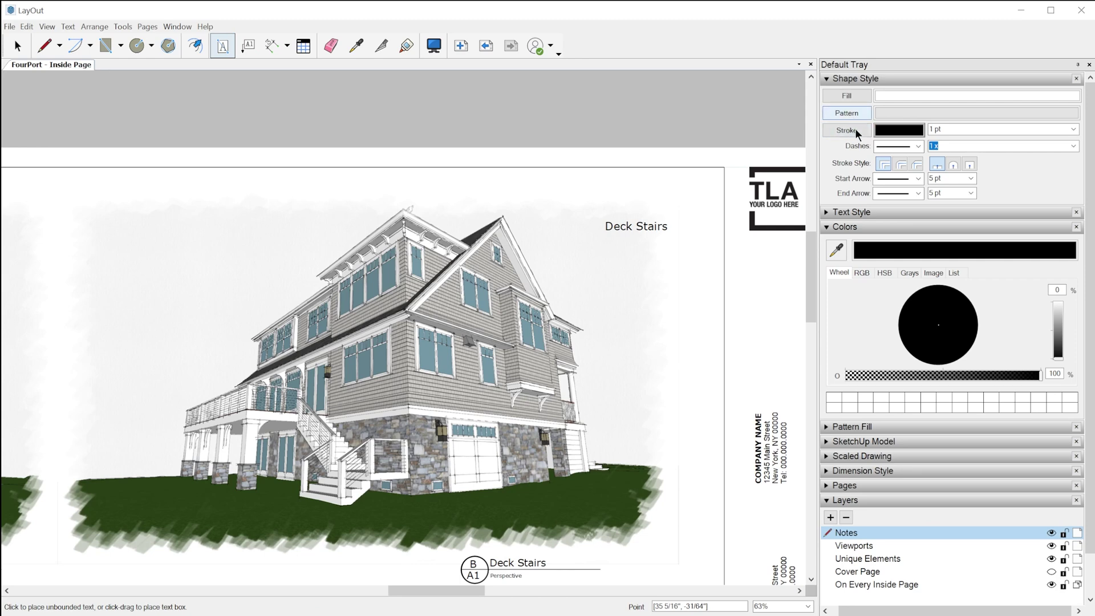
click(249, 47)
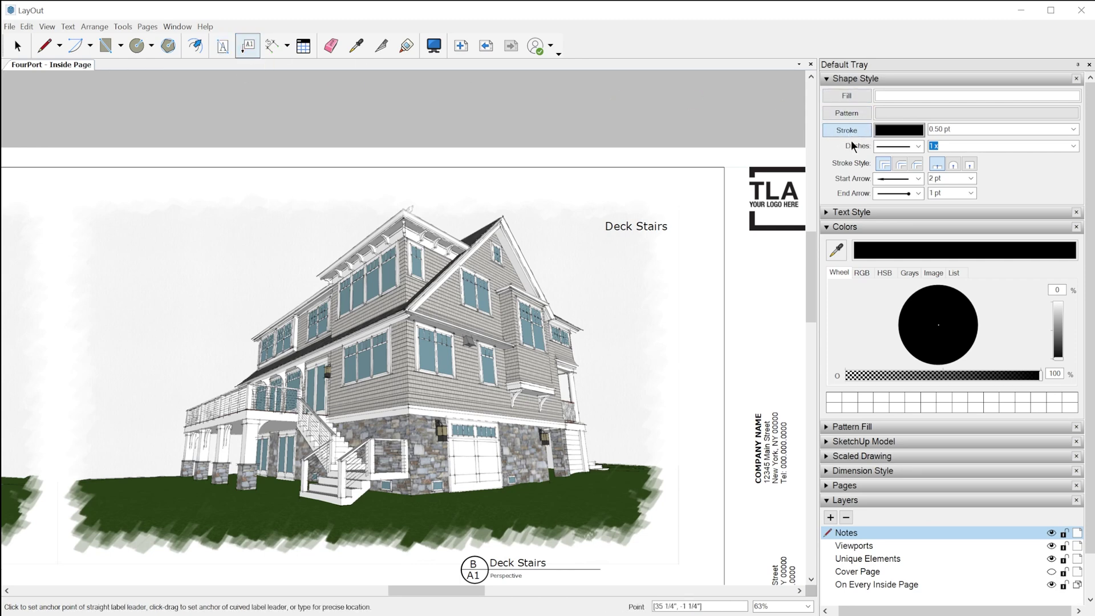
click(270, 47)
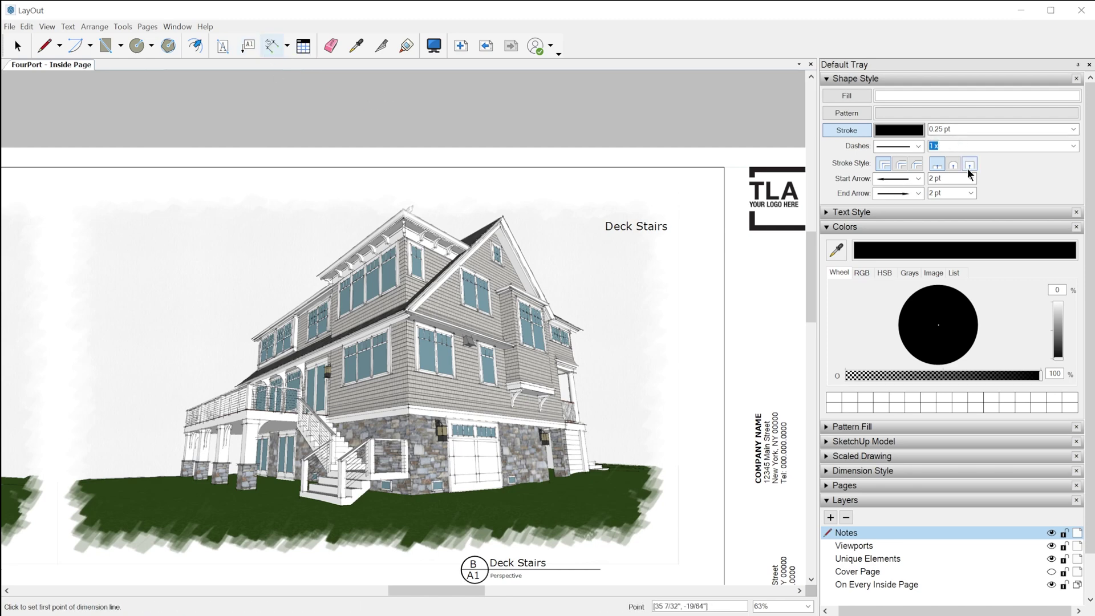
Set the Label tool's default stroke opacity to 0% and its text size to 24 pt
click(248, 47)
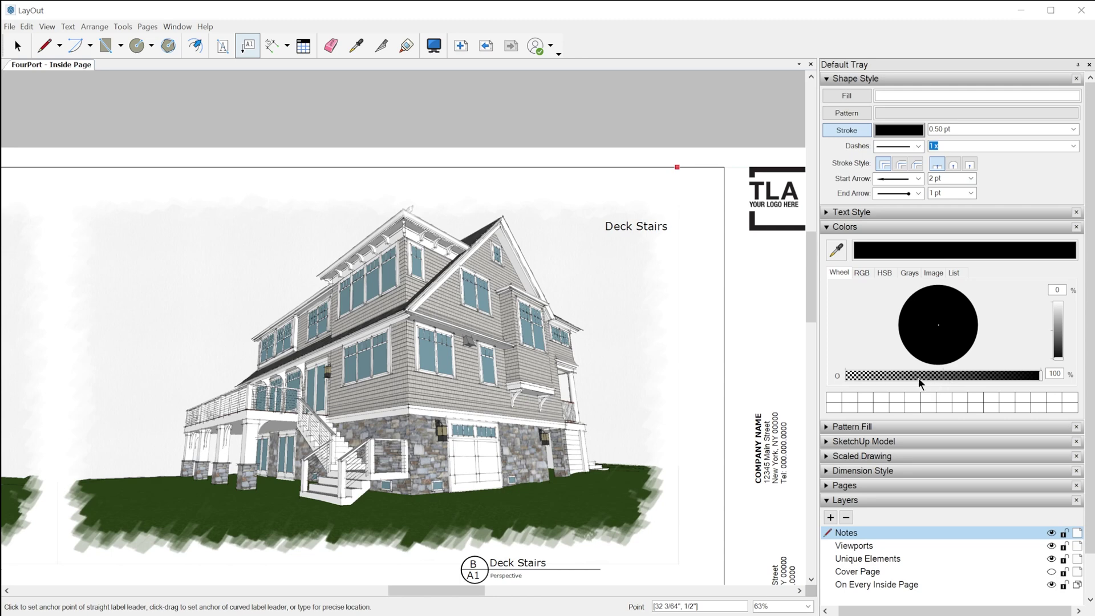
drag(919, 378, 837, 375)
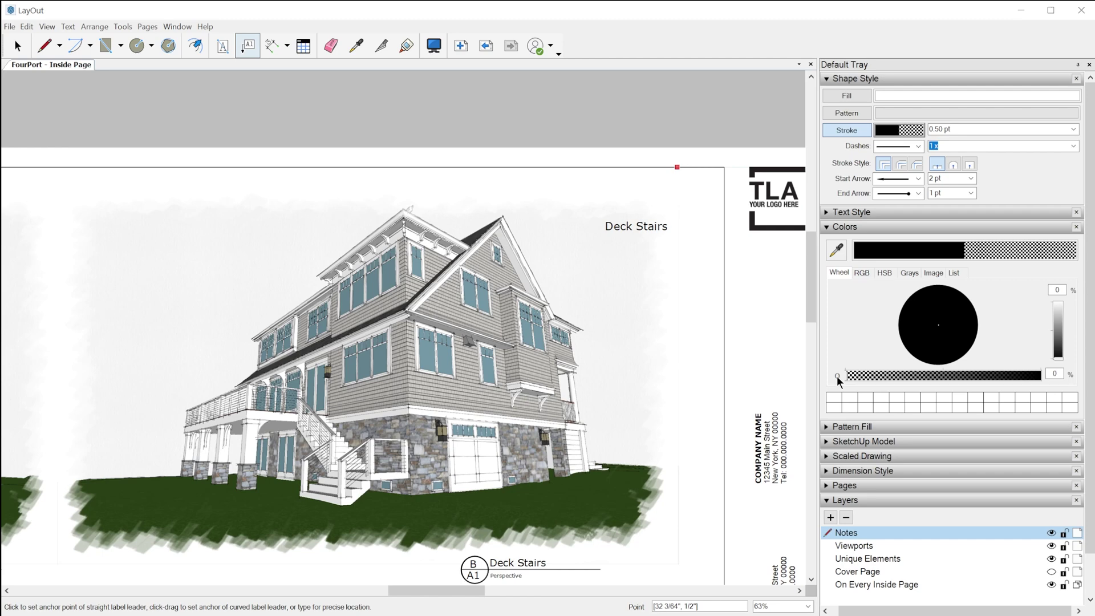
click(827, 227)
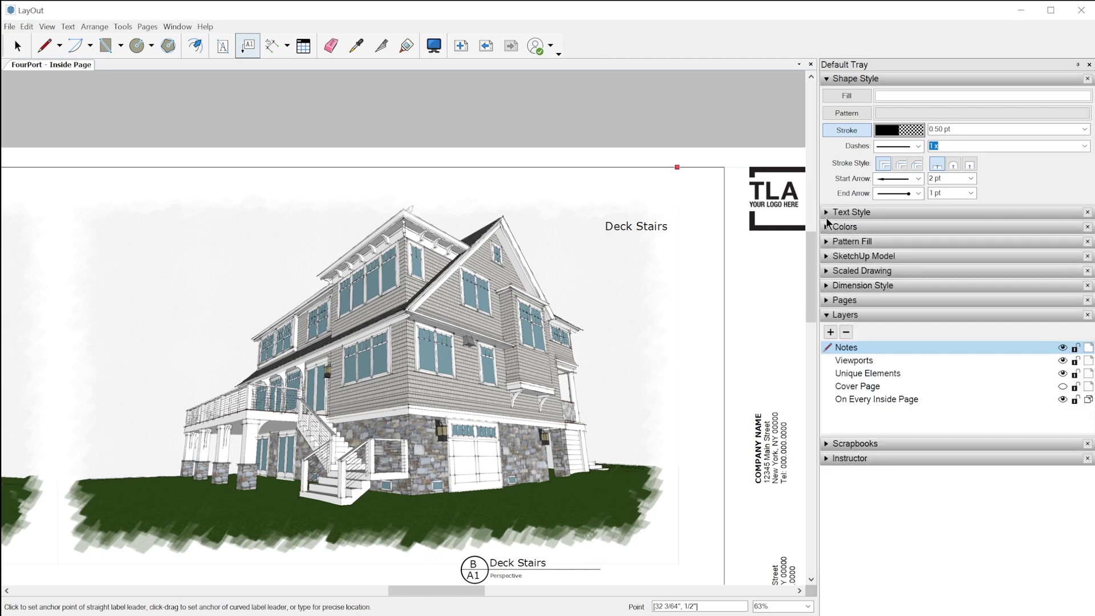
click(826, 211)
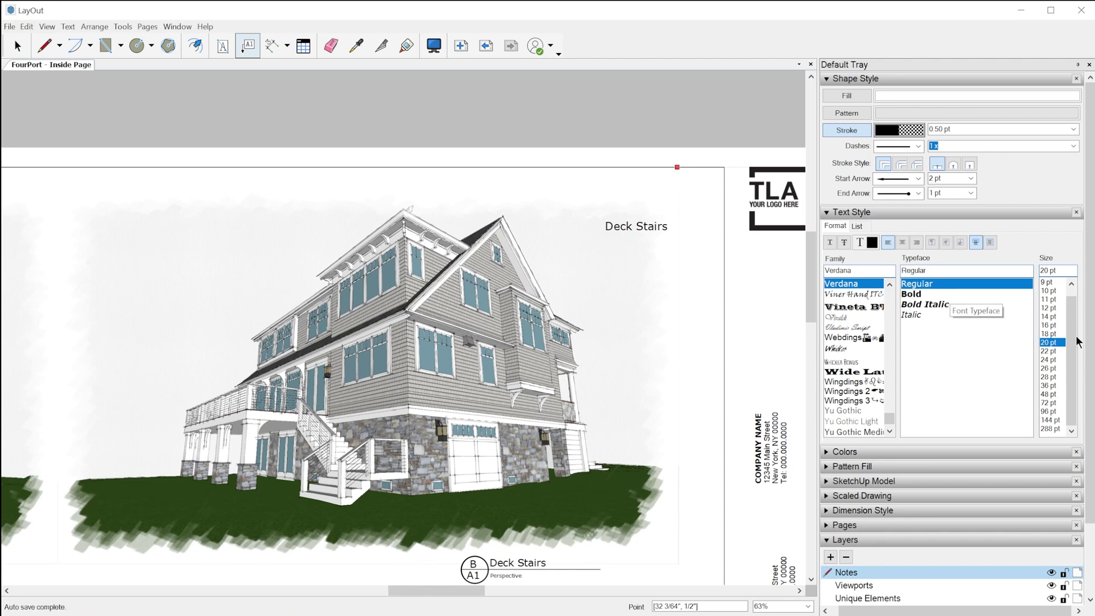
click(1056, 360)
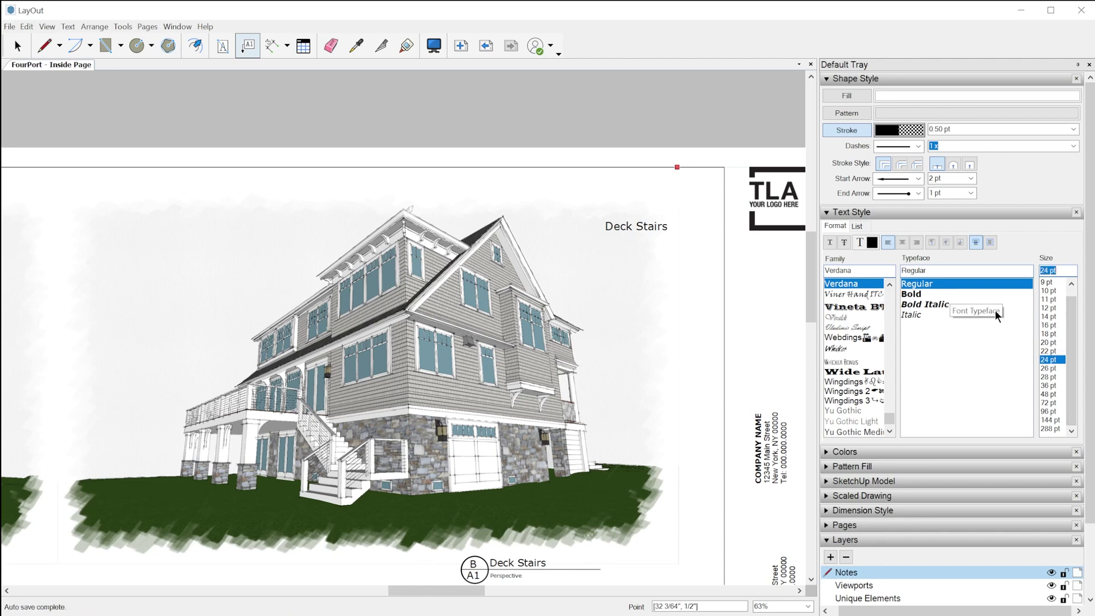
click(827, 211)
Try a stroke opacity of 72% for the Label tool and return it to 0%
click(827, 226)
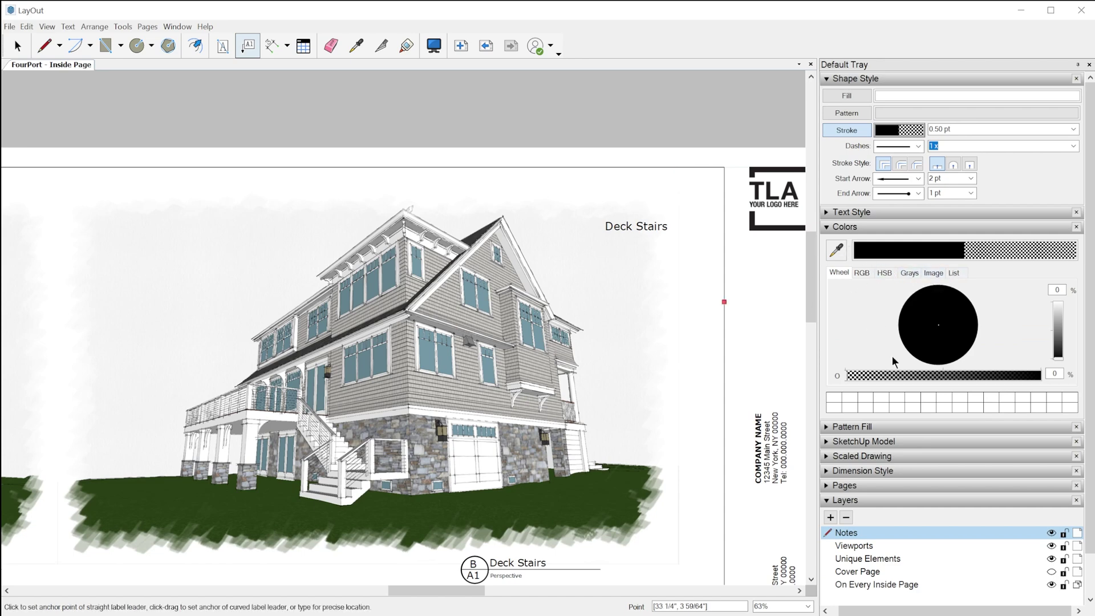
drag(946, 373, 1018, 379)
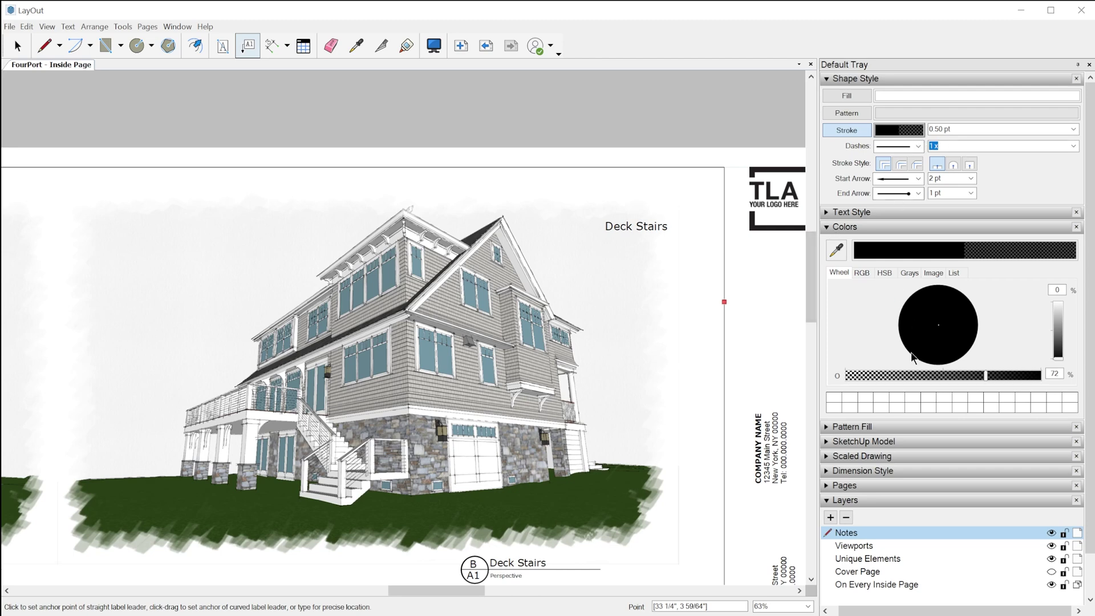
click(846, 375)
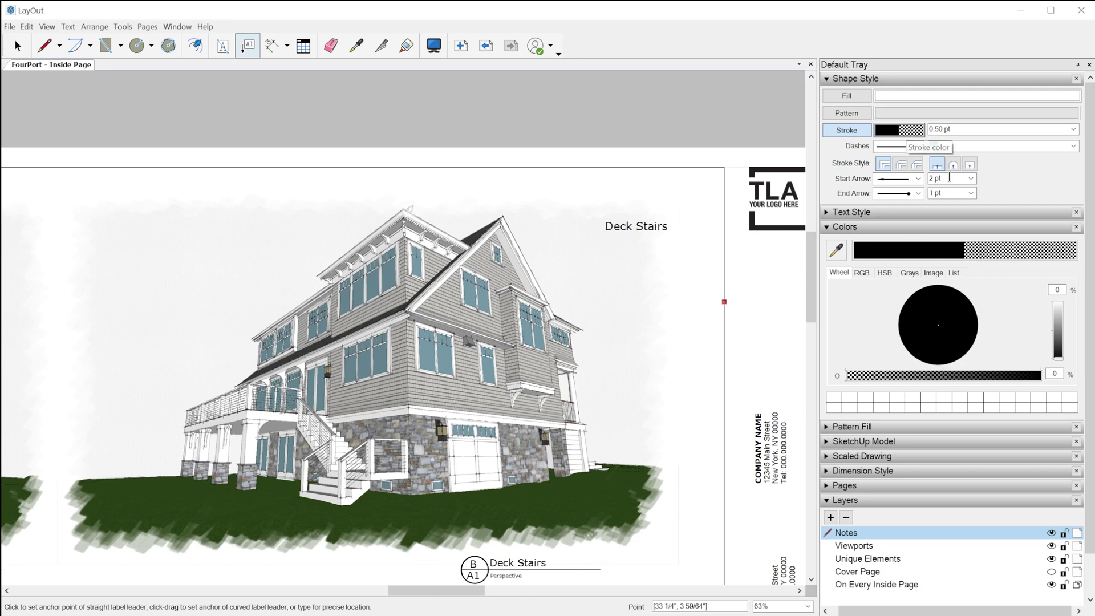
click(827, 227)
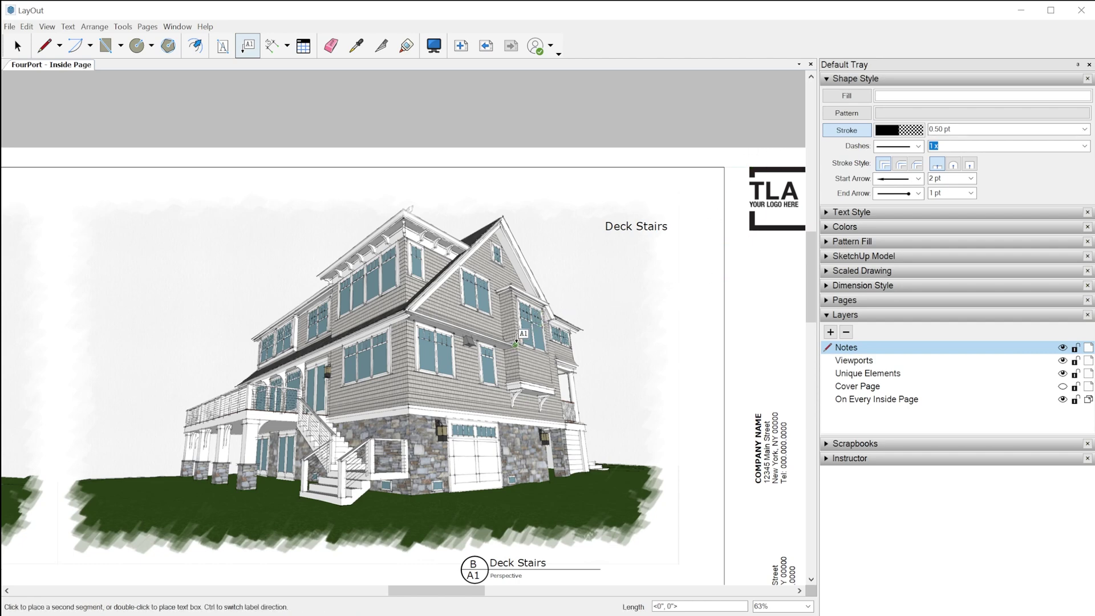
Place a label beside the Deck Stairs view and set its auto-text to the viewport's Scale, Perspective
click(628, 278)
click(628, 280)
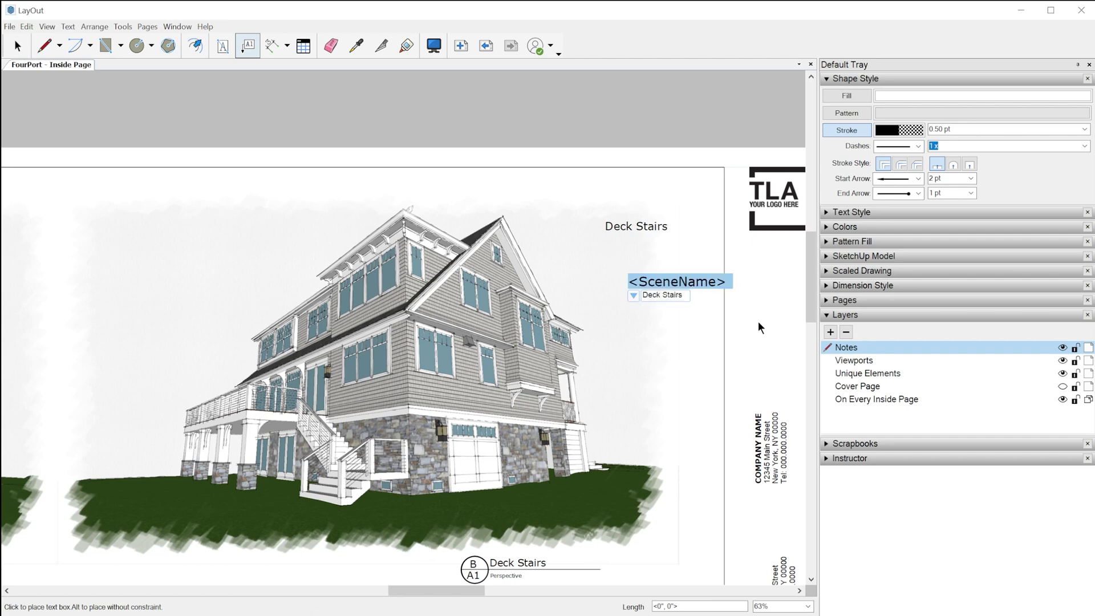
click(635, 295)
click(670, 314)
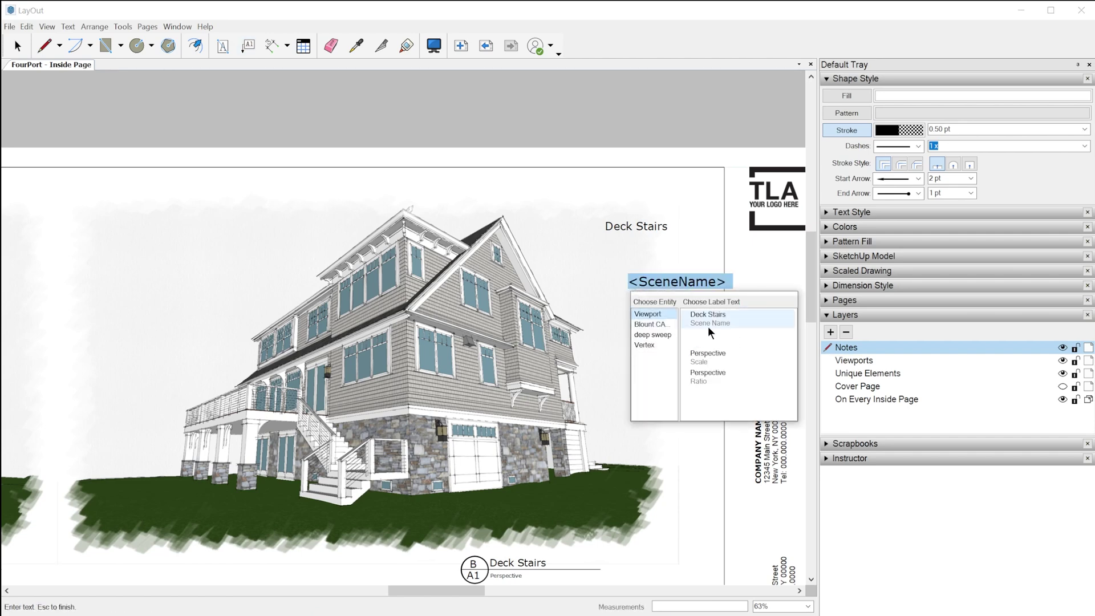
click(725, 358)
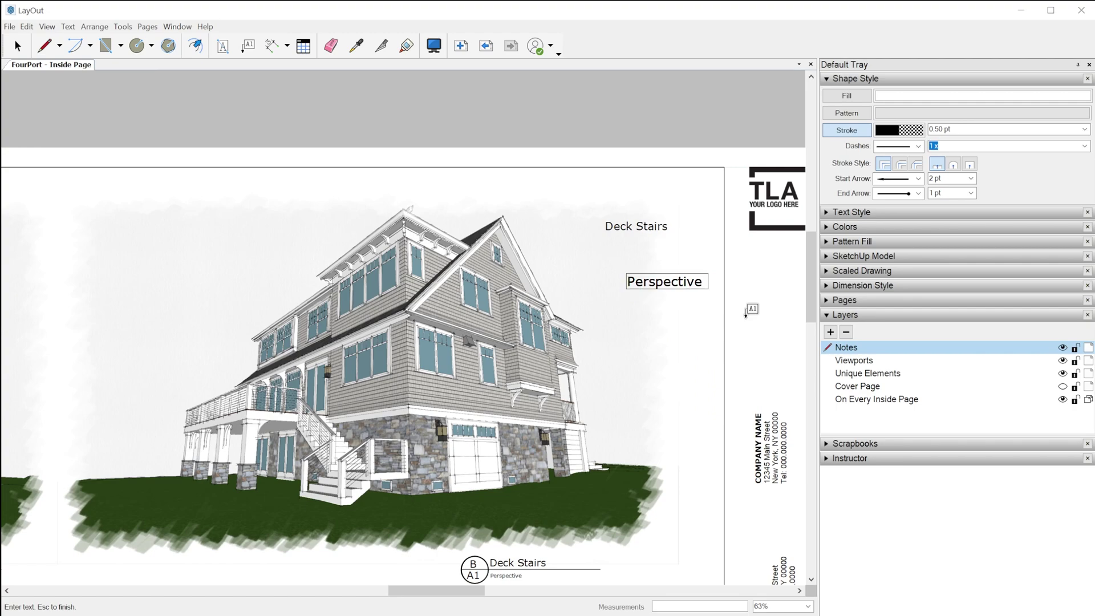
key(Escape)
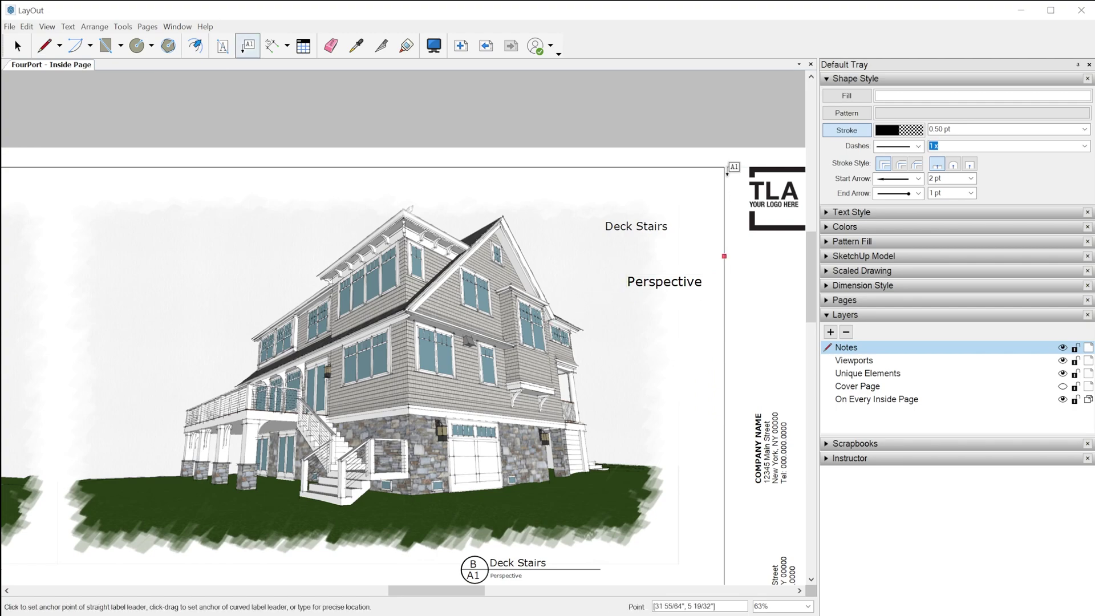
Place a plain text note reading "erghwerwerhg" above the gap between the Back Deck and Deck Stairs views
scroll(728, 177, down, 2)
click(223, 47)
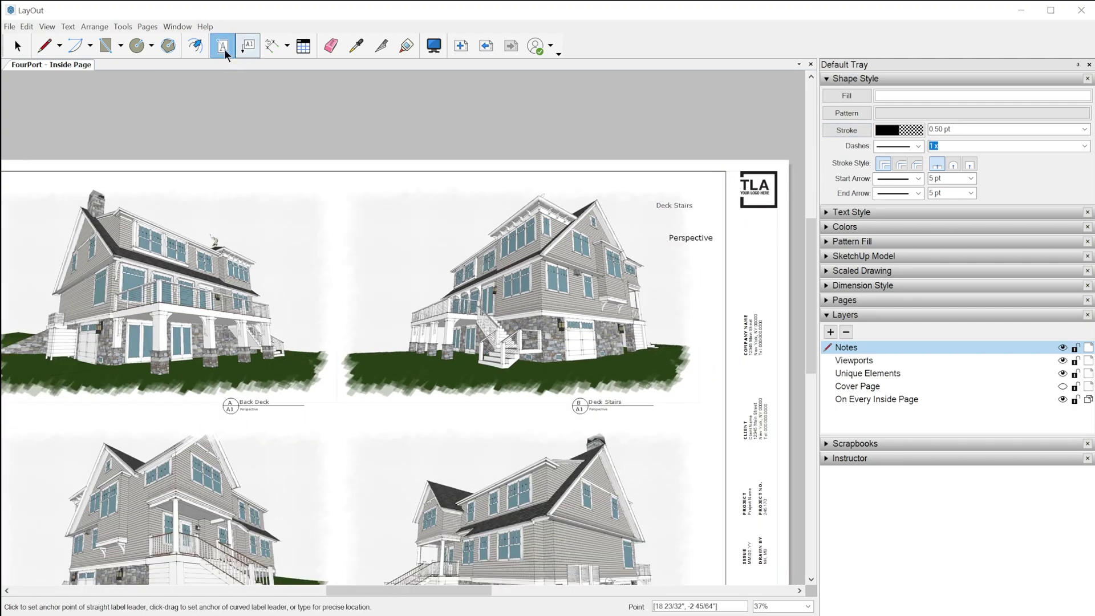
scroll(345, 176, up, 2)
scroll(334, 179, up, 2)
click(333, 183)
text(erghwerwerhg)
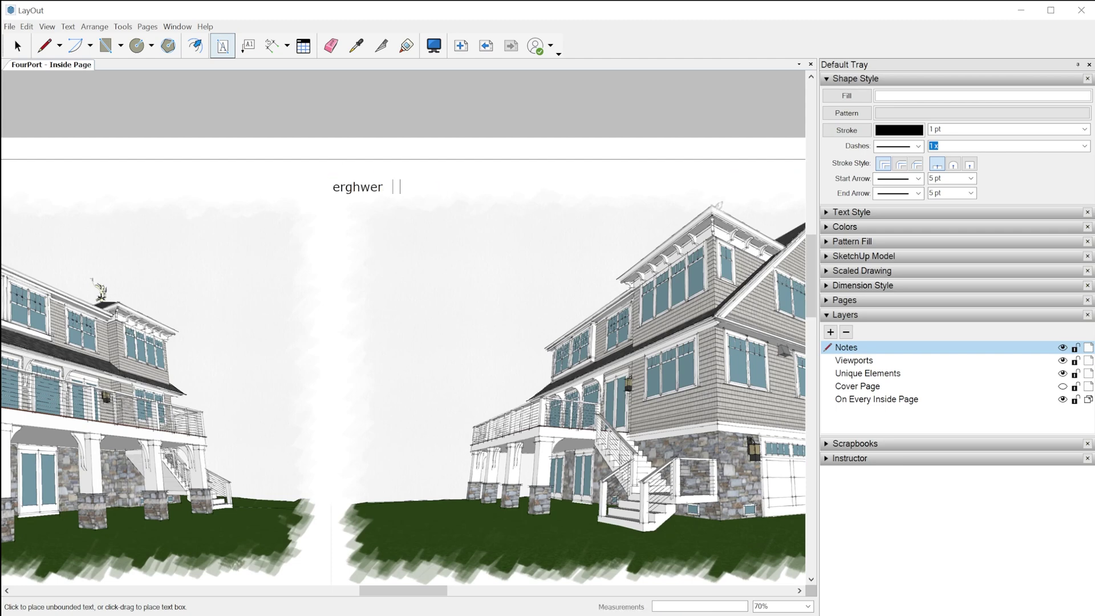
key(Escape)
Add a second Scale auto-text label from the Deck Stairs viewport, below the existing Perspective label
scroll(274, 165, down, 3)
click(247, 46)
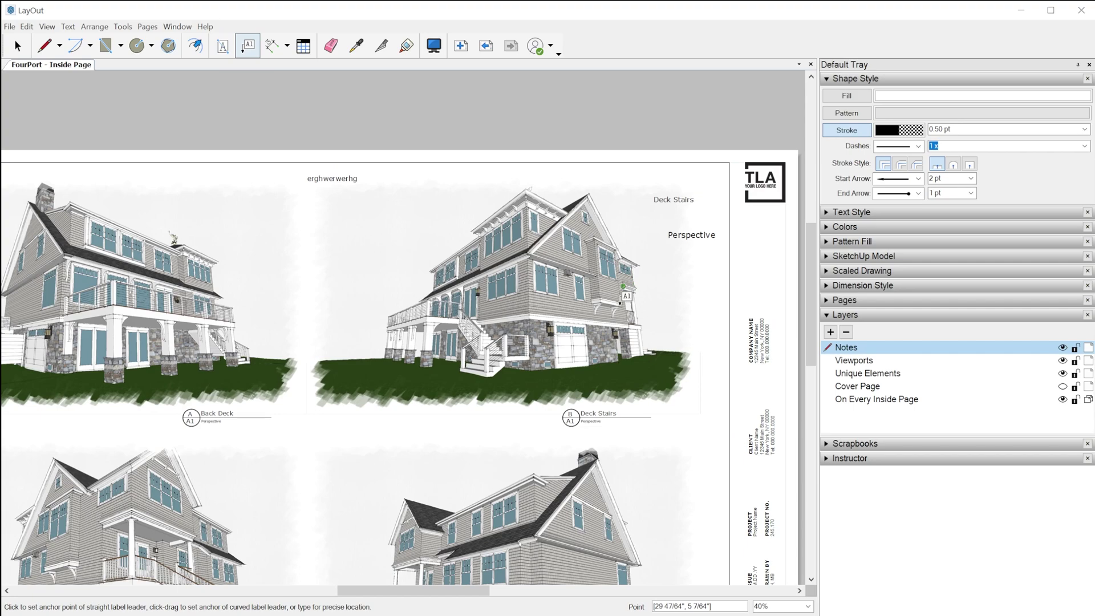
click(686, 274)
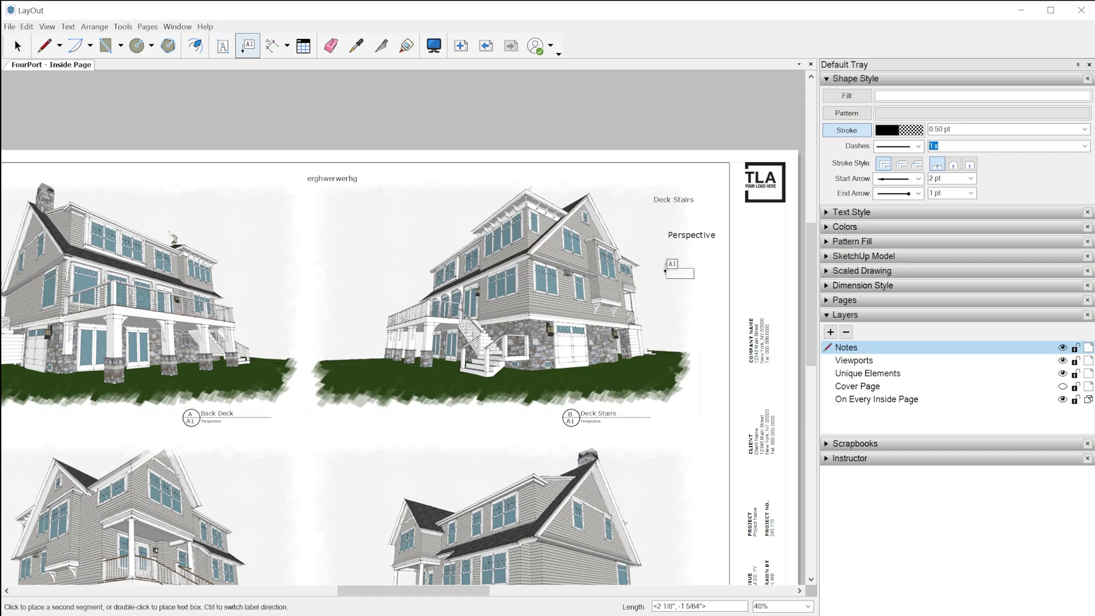
click(700, 273)
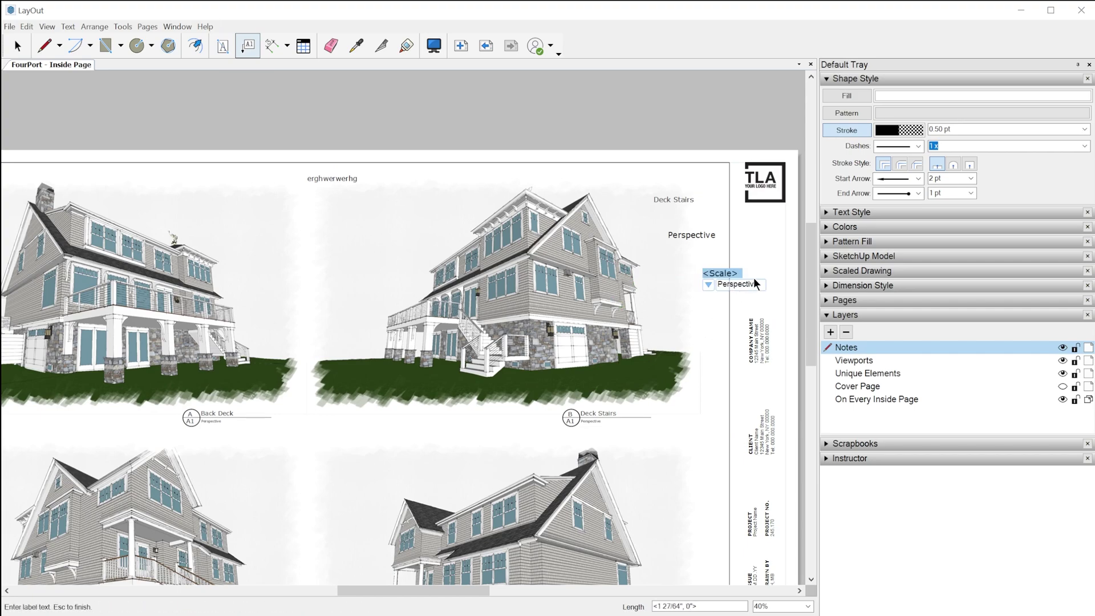
scroll(754, 276, up, 4)
key(Escape)
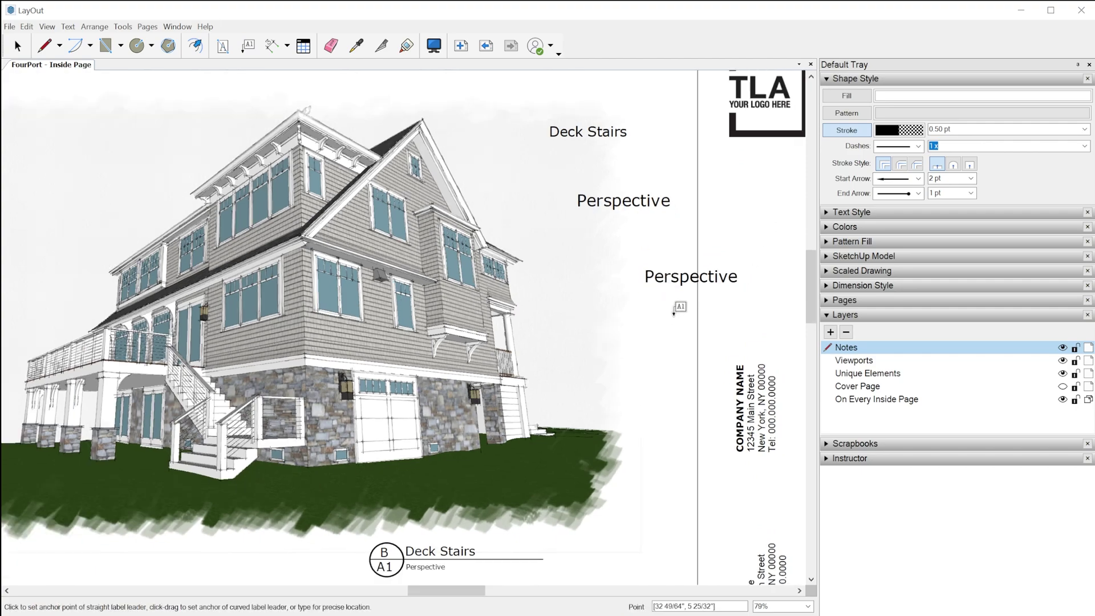
Create a new document from the plain Letter Portrait template
scroll(676, 308, down, 3)
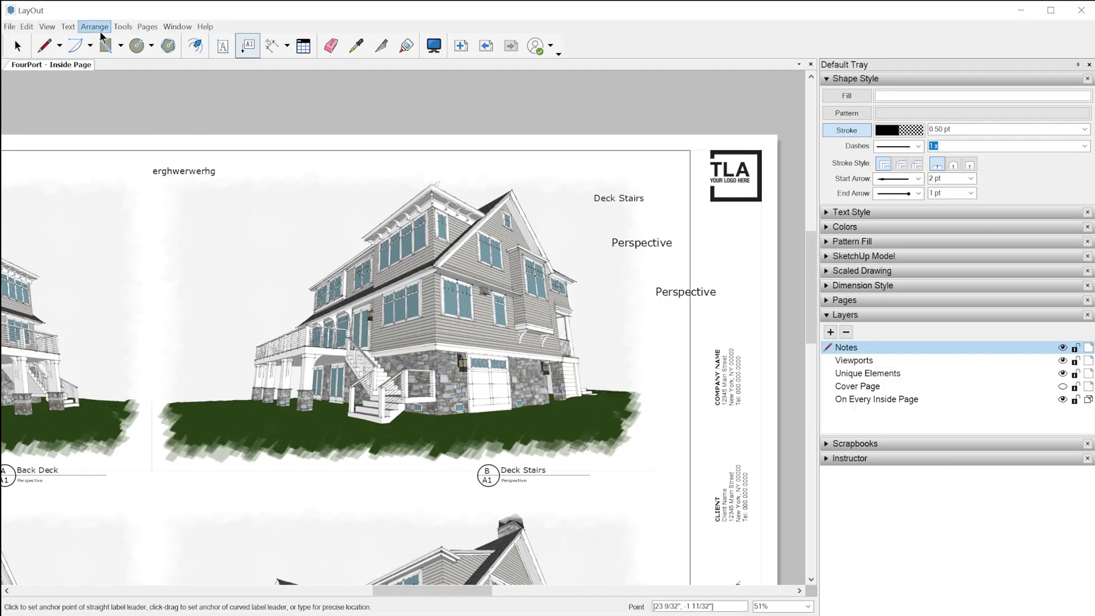
click(11, 26)
click(19, 50)
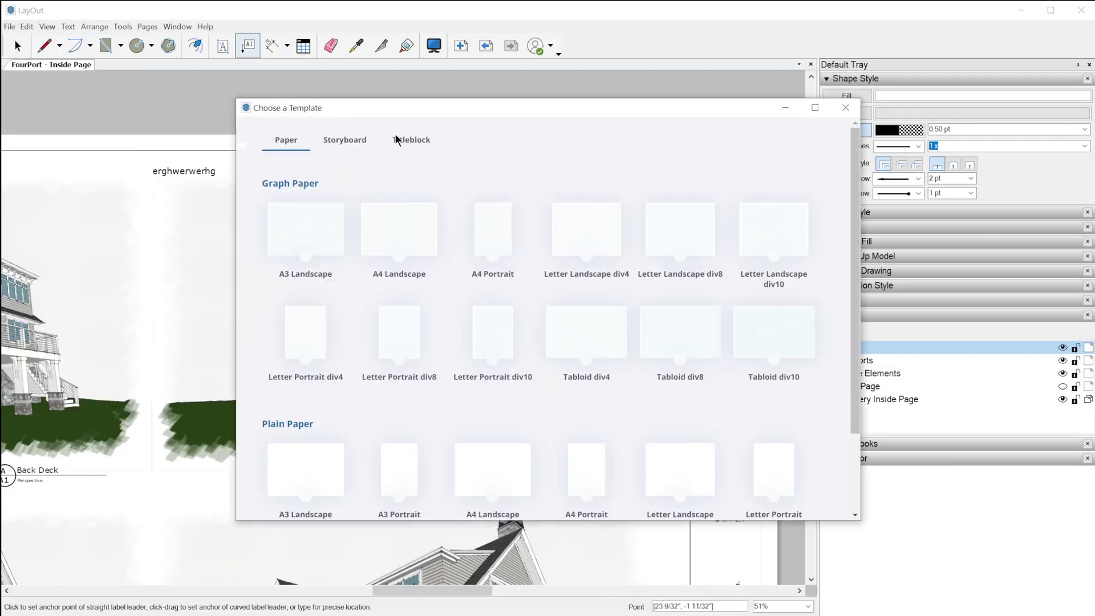
scroll(709, 302, down, 3)
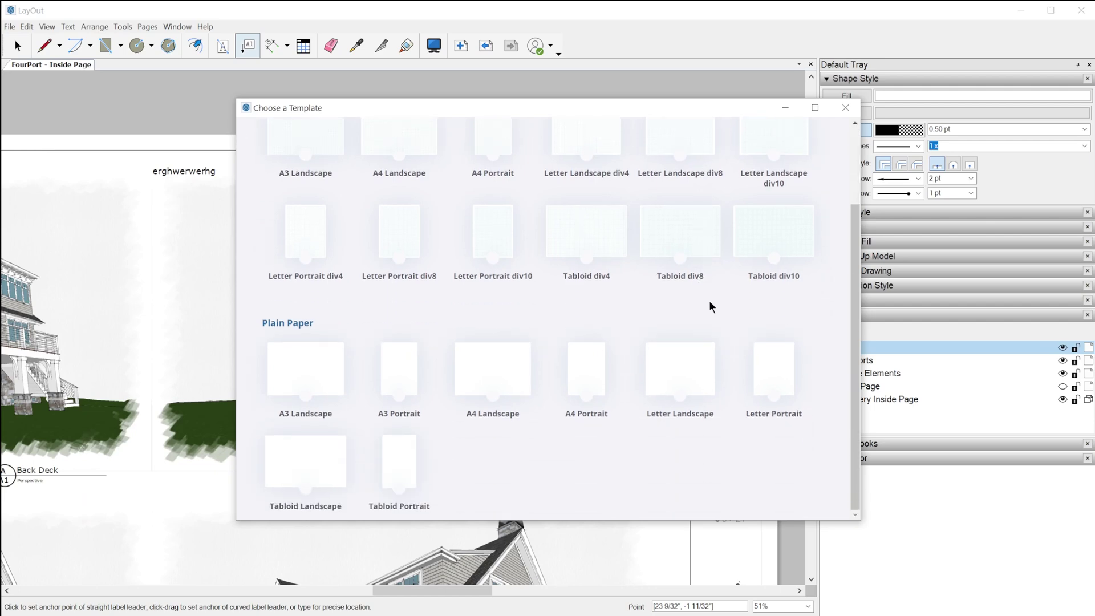
double_click(778, 380)
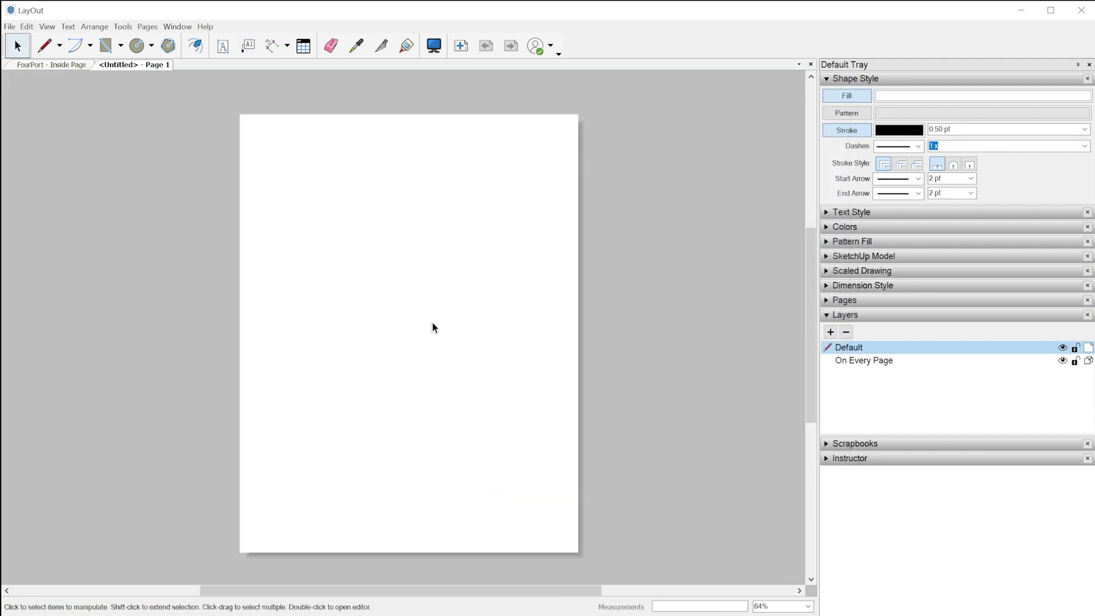
scroll(455, 344, up, 1)
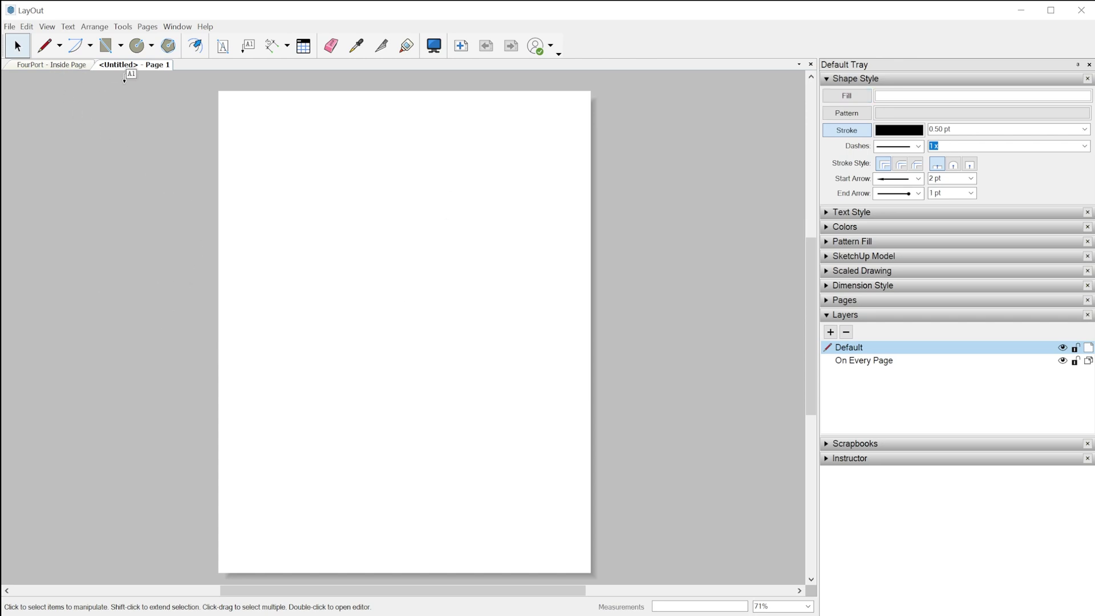
Return to the FourPort document and show the TB-Simple : Auto-Text Enabled scrapbook
click(53, 64)
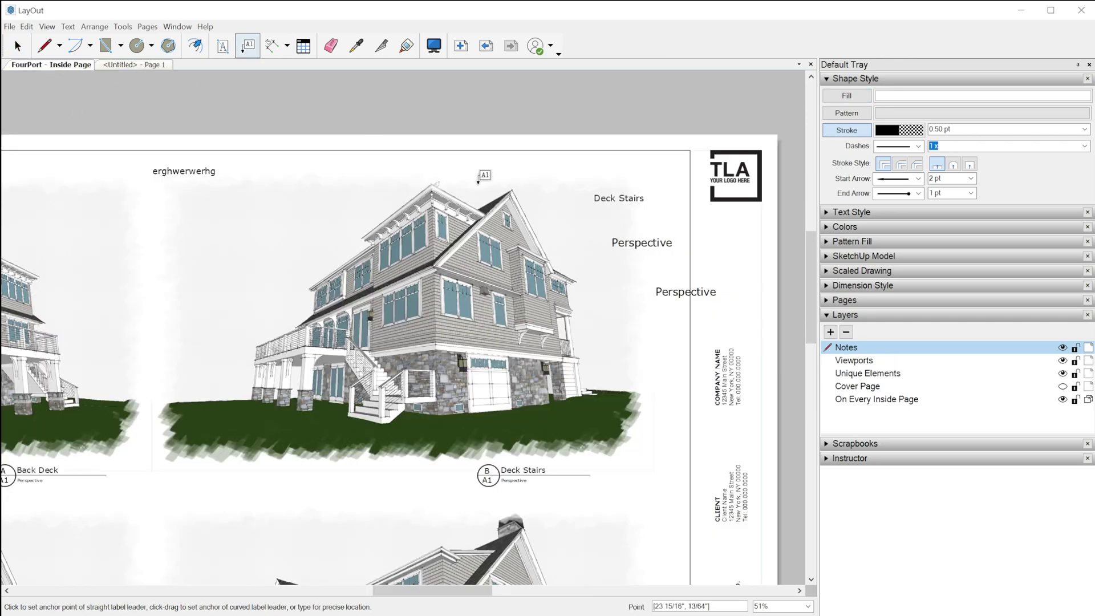
click(838, 444)
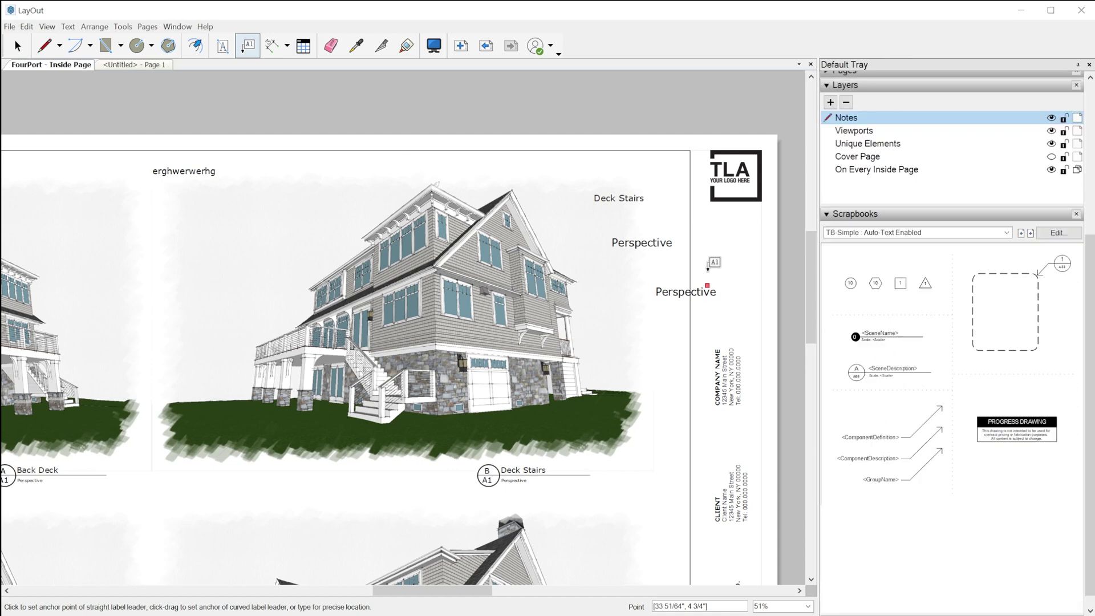
click(17, 46)
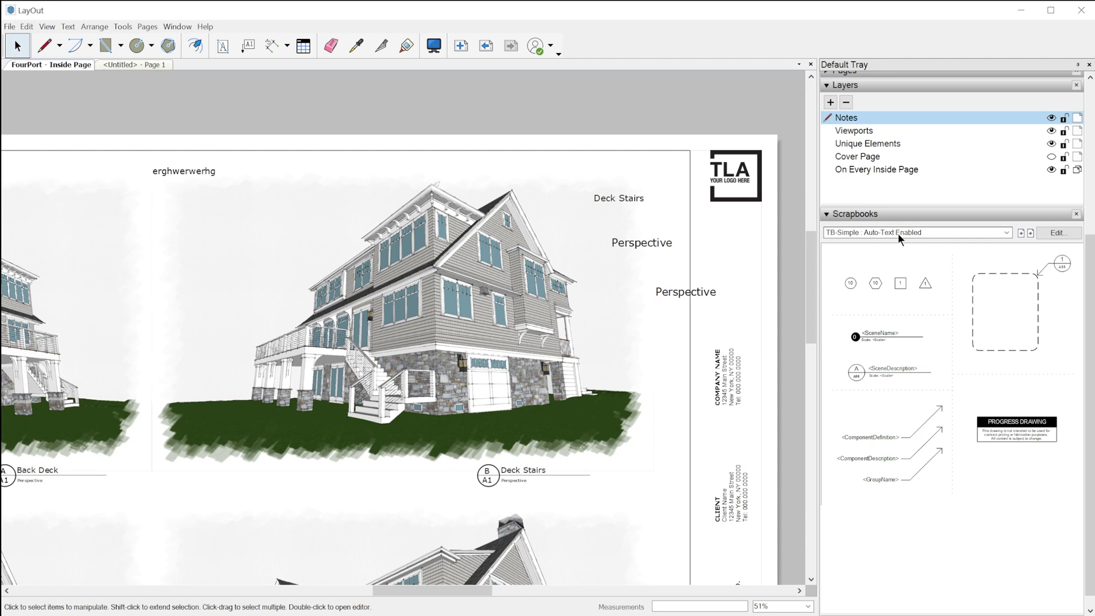
Place the <SceneDescription> drawing title from the scrapbook below the Deck Stairs view
click(880, 372)
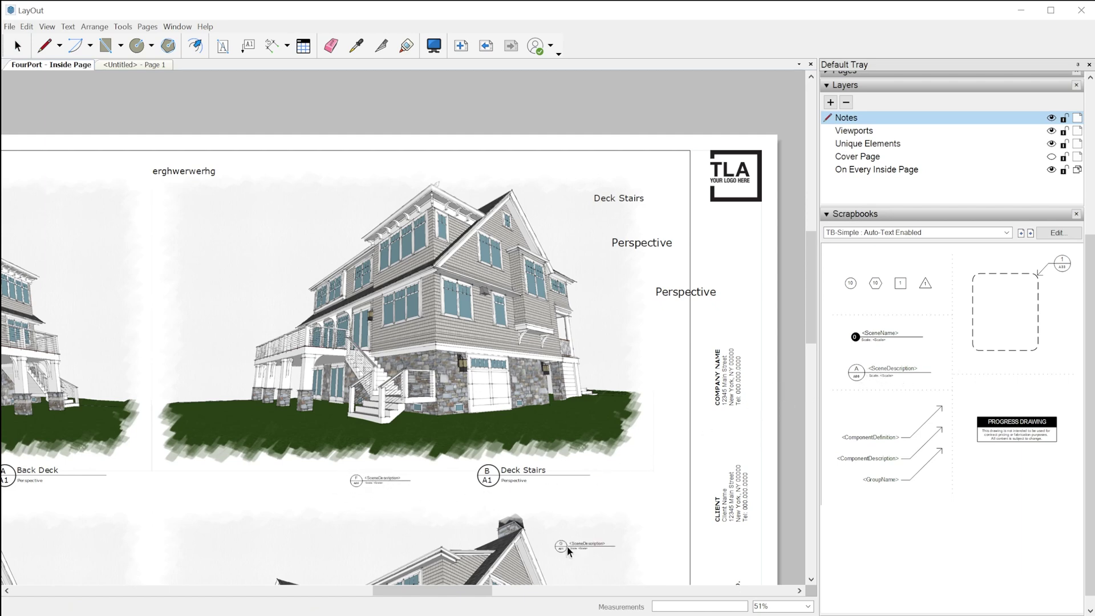
click(567, 546)
scroll(387, 490, up, 5)
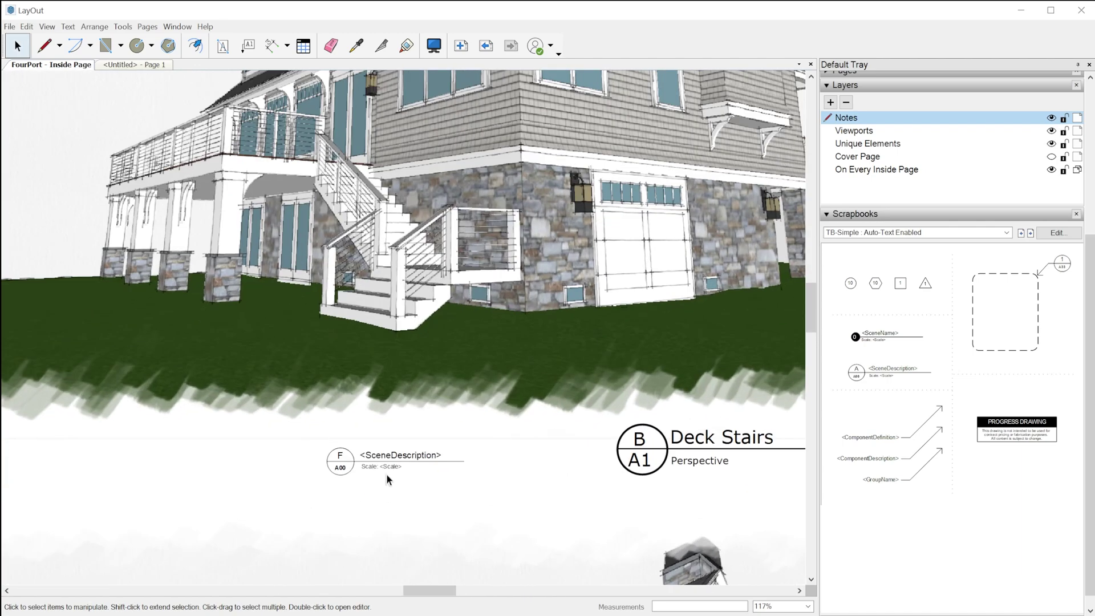
scroll(386, 479, up, 3)
Inside the title group, attach the <SceneDescription> label's leader end to the Deck Stairs viewport
click(395, 449)
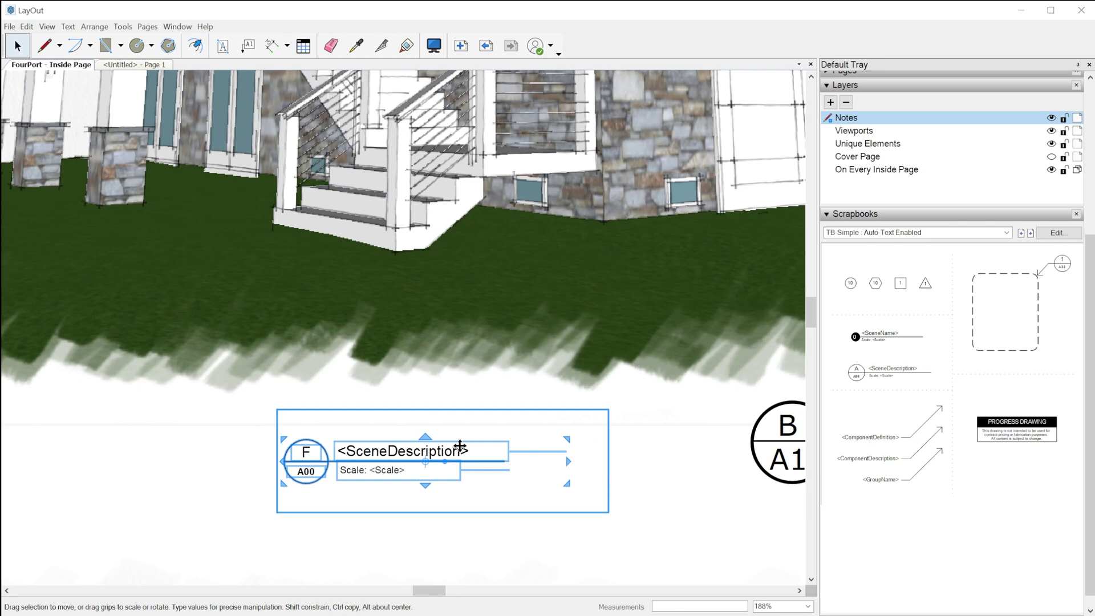
drag(463, 450, 463, 450)
double_click(462, 450)
click(497, 445)
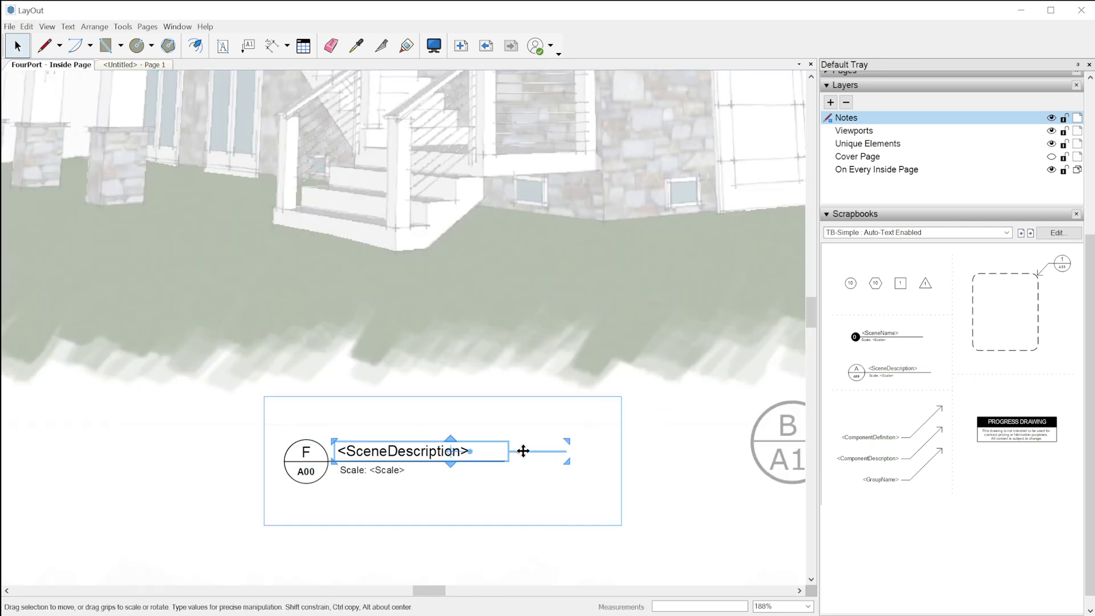
drag(569, 441, 573, 179)
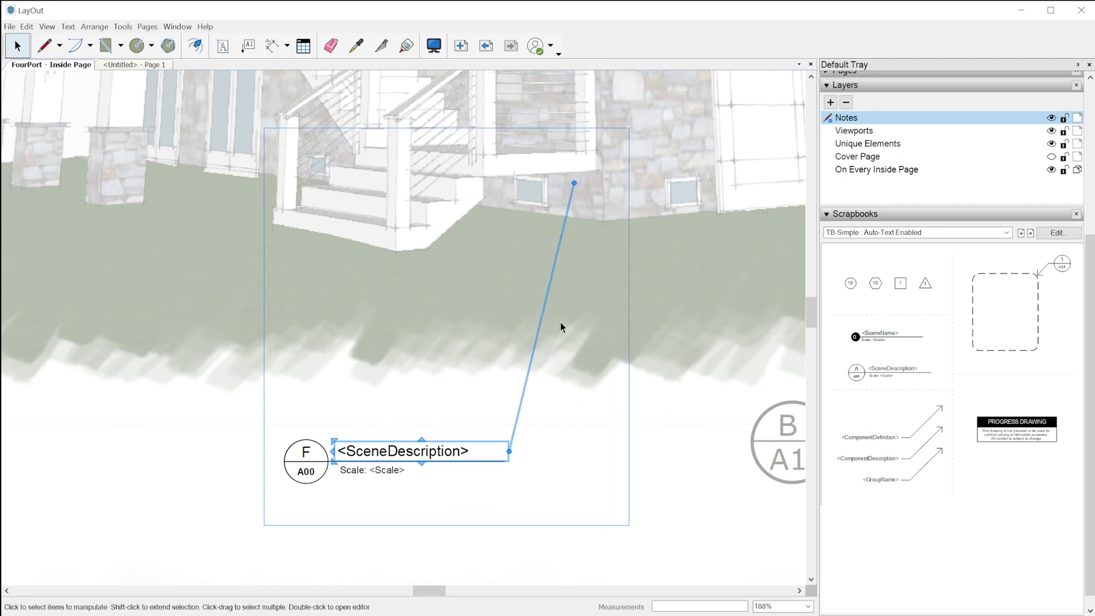
scroll(571, 342, down, 3)
click(647, 494)
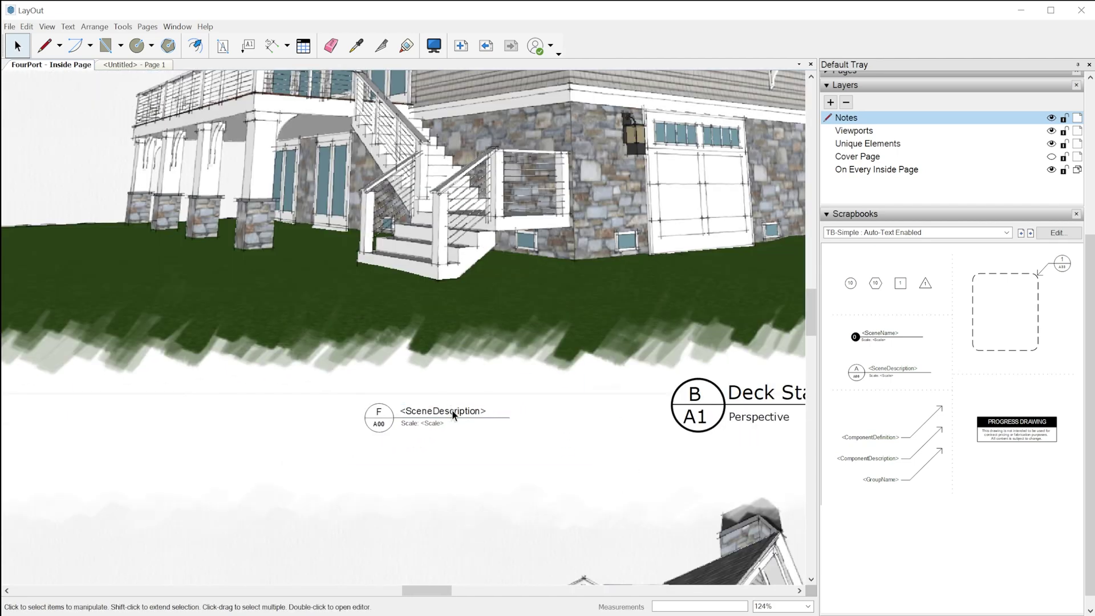
Replace the <SceneDescription> title below the Deck Stairs view with the <SceneName> title from the scrapbook
click(462, 412)
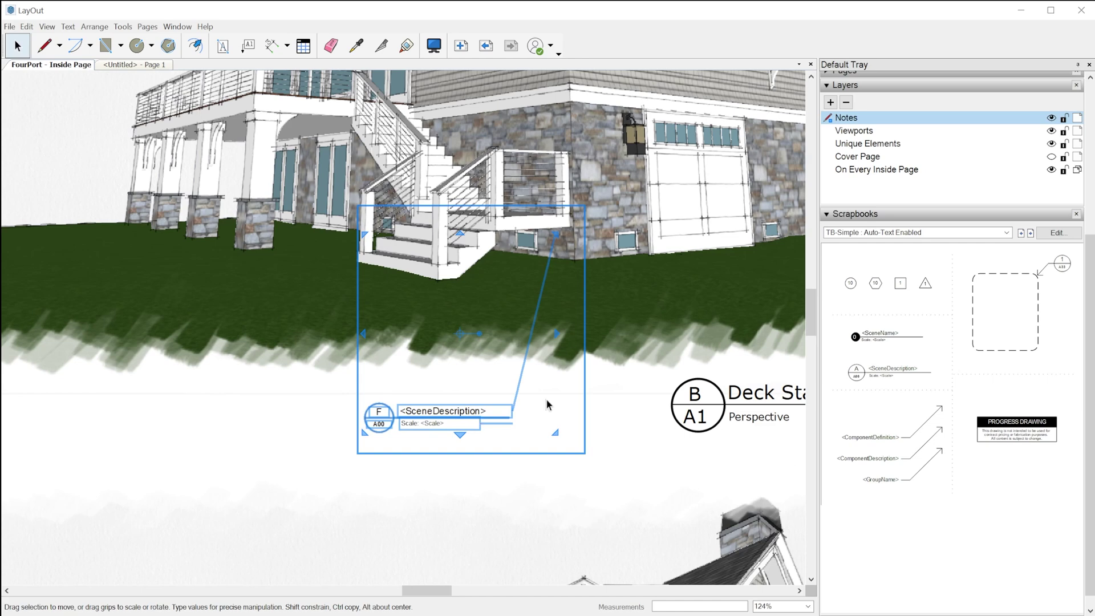
key(Delete)
drag(884, 338, 406, 417)
double_click(406, 419)
scroll(409, 417, up, 2)
Inside the title group, attach the <SceneName> label's leader end to the Deck Stairs viewport and close the group
click(408, 416)
double_click(409, 415)
key(Escape)
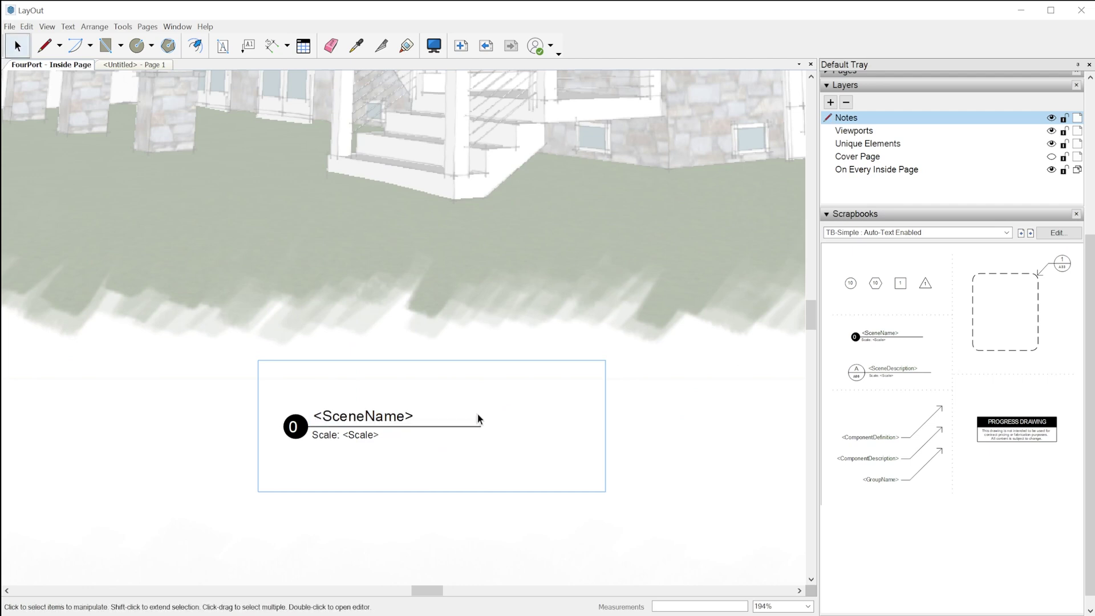
click(402, 419)
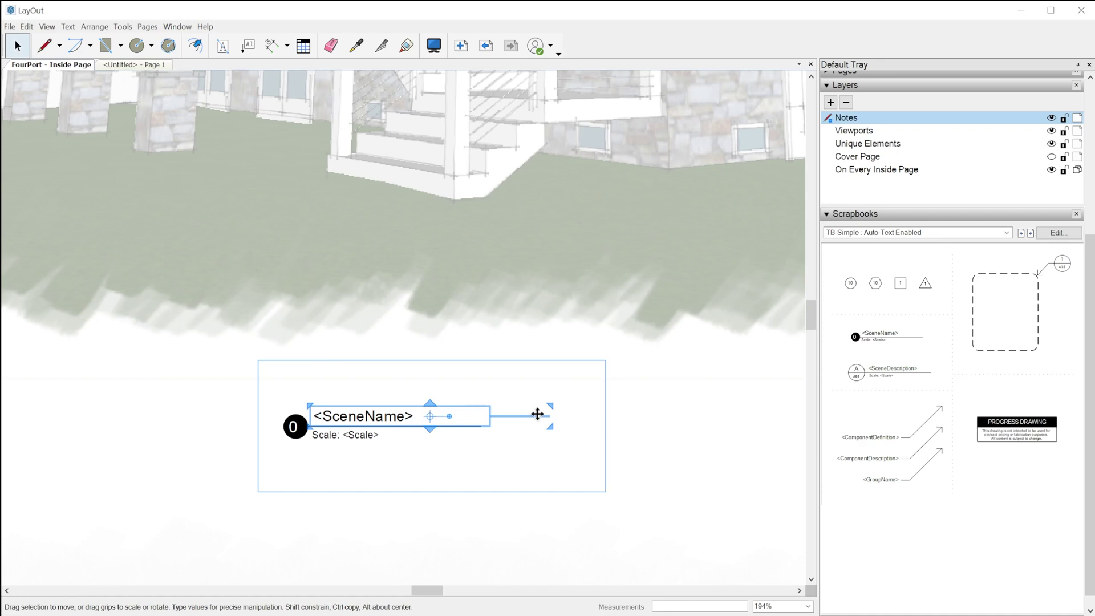
drag(538, 415, 604, 144)
scroll(381, 440, down, 4)
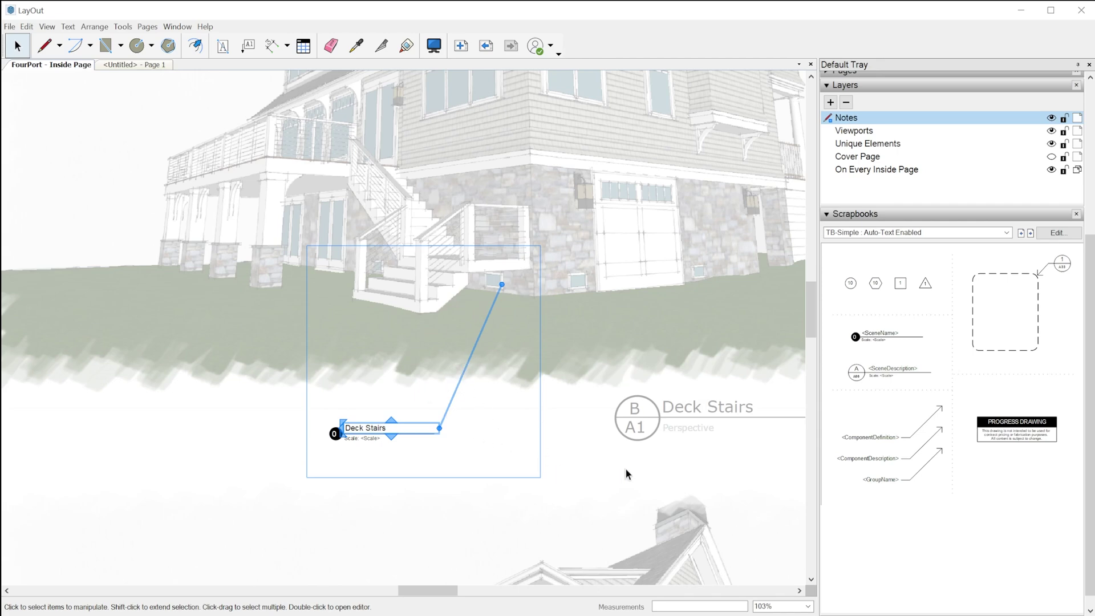
click(596, 484)
click(596, 480)
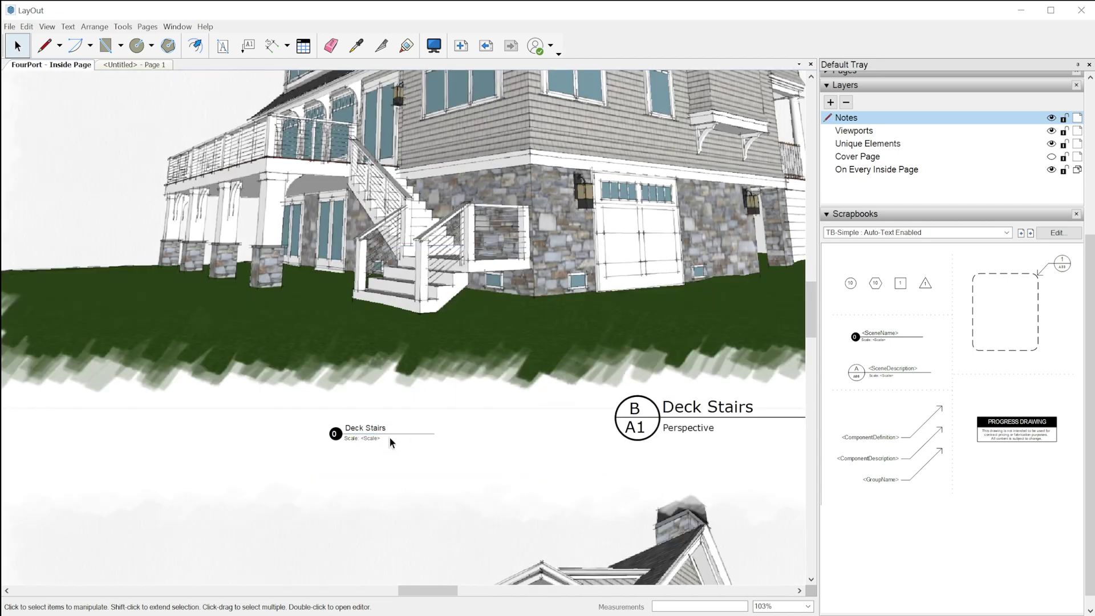
scroll(393, 444, down, 1)
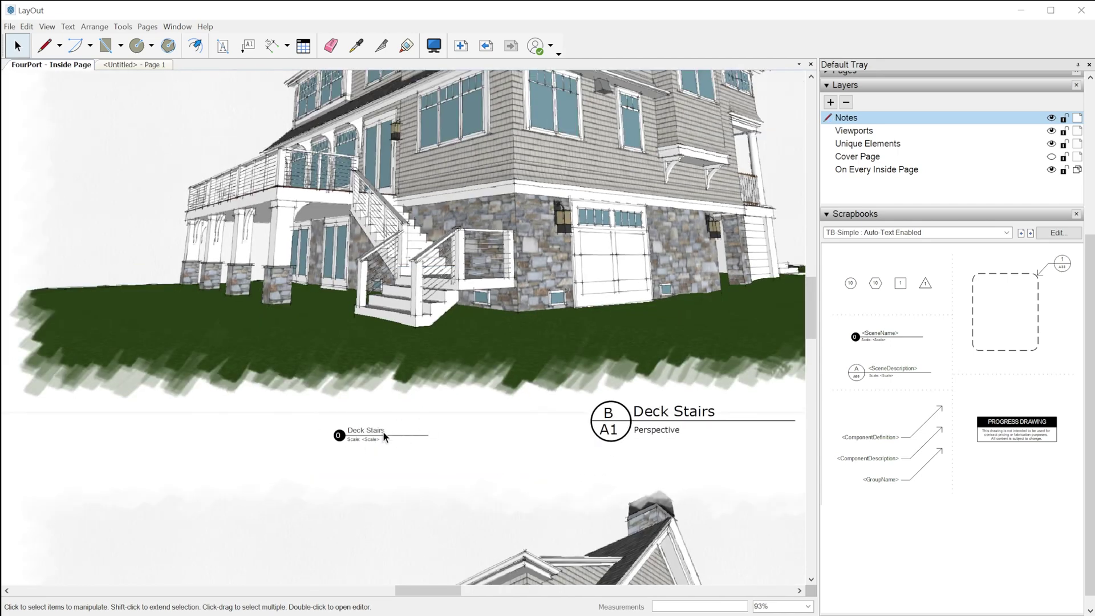
scroll(385, 430, down, 2)
scroll(398, 440, down, 2)
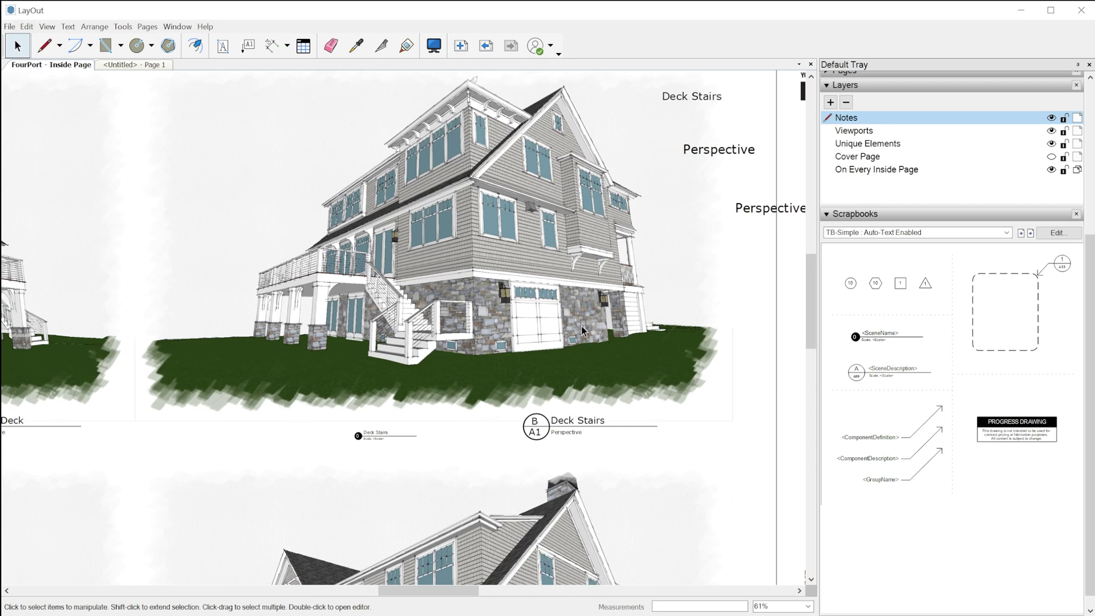
scroll(373, 463, down, 1)
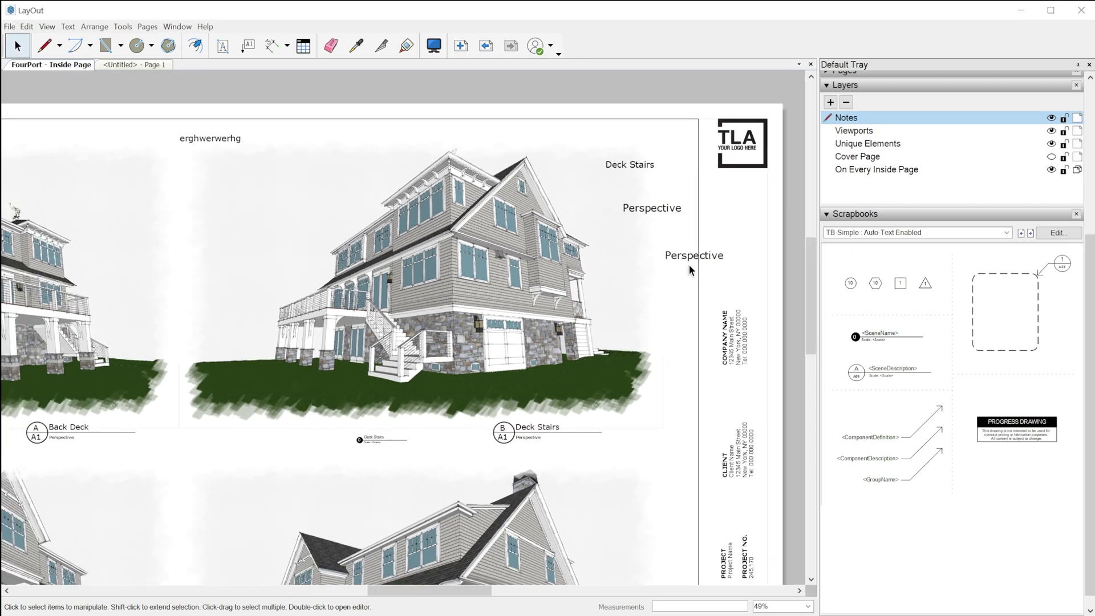
scroll(692, 268, down, 1)
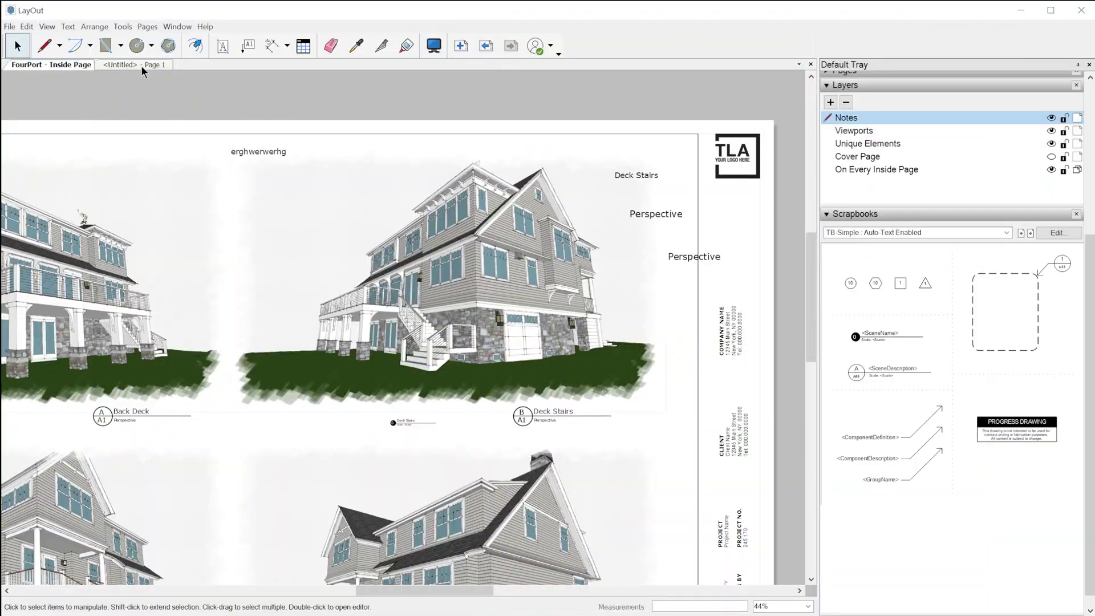
In the untitled document, add a label with an angled leader near the top of the page, keeping its default text
click(142, 65)
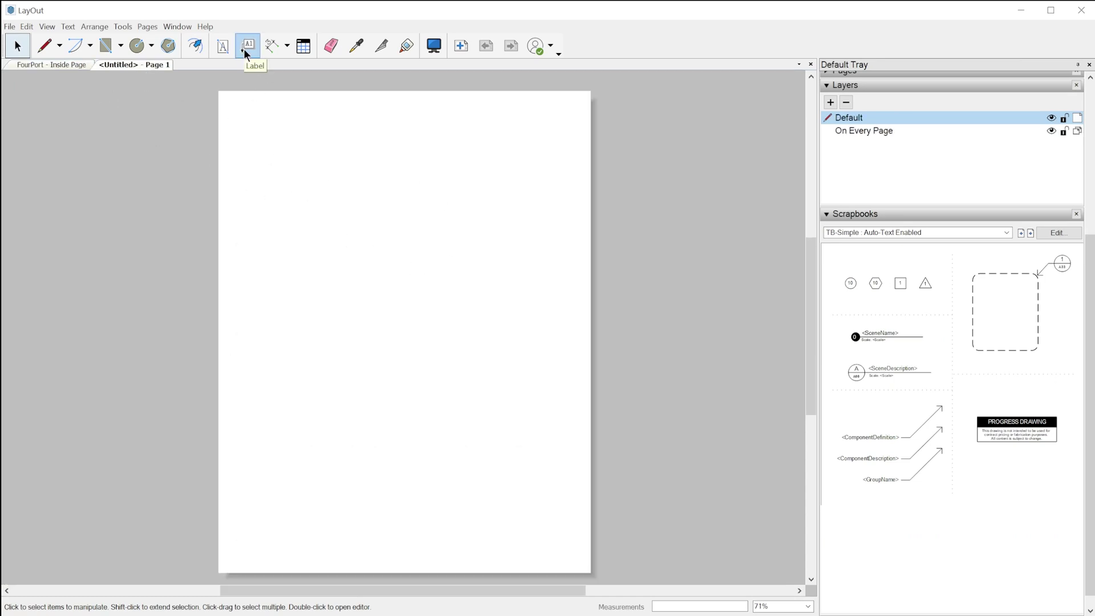
click(833, 215)
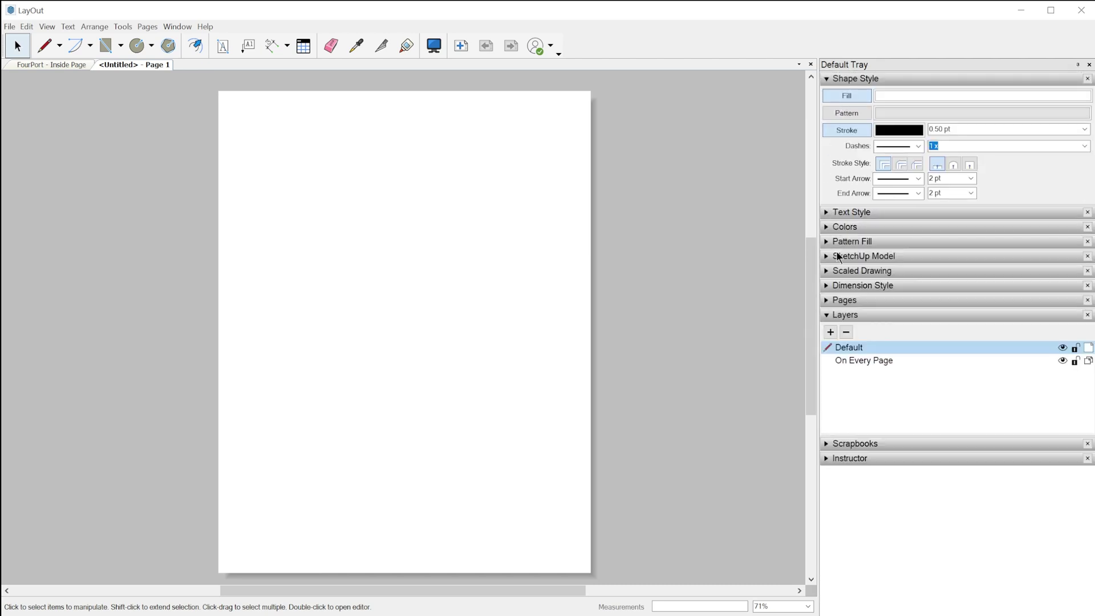
click(827, 315)
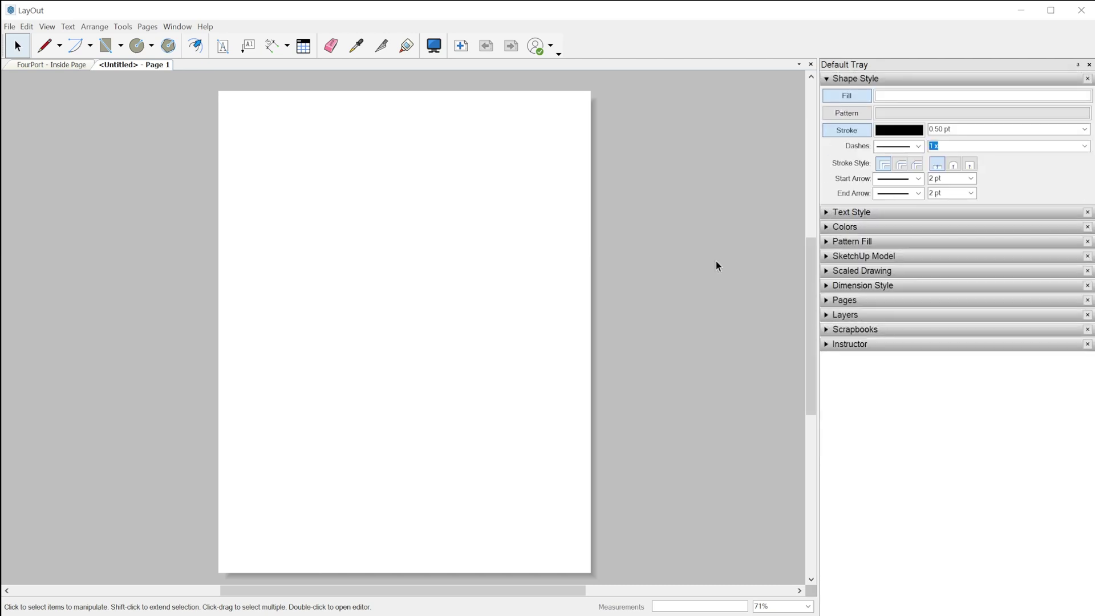
click(248, 46)
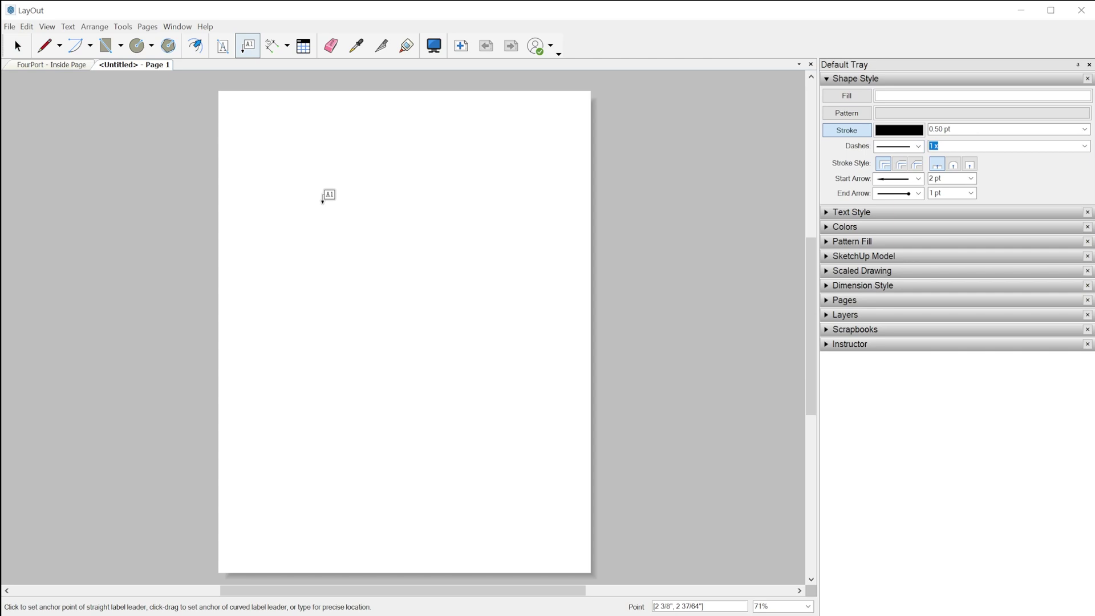
click(311, 215)
click(354, 154)
click(408, 154)
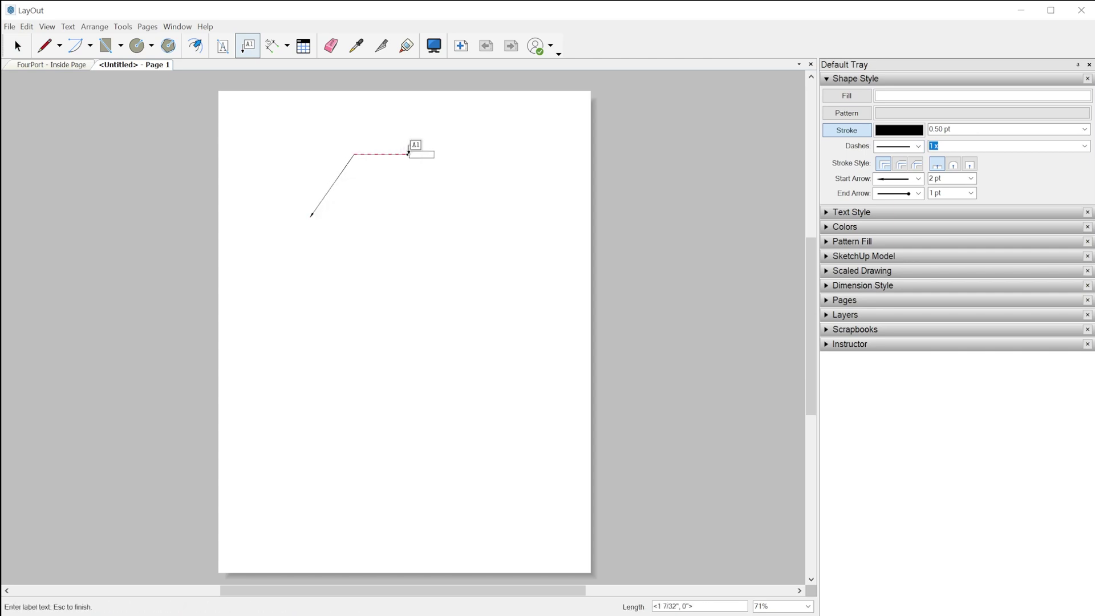
scroll(343, 150, up, 4)
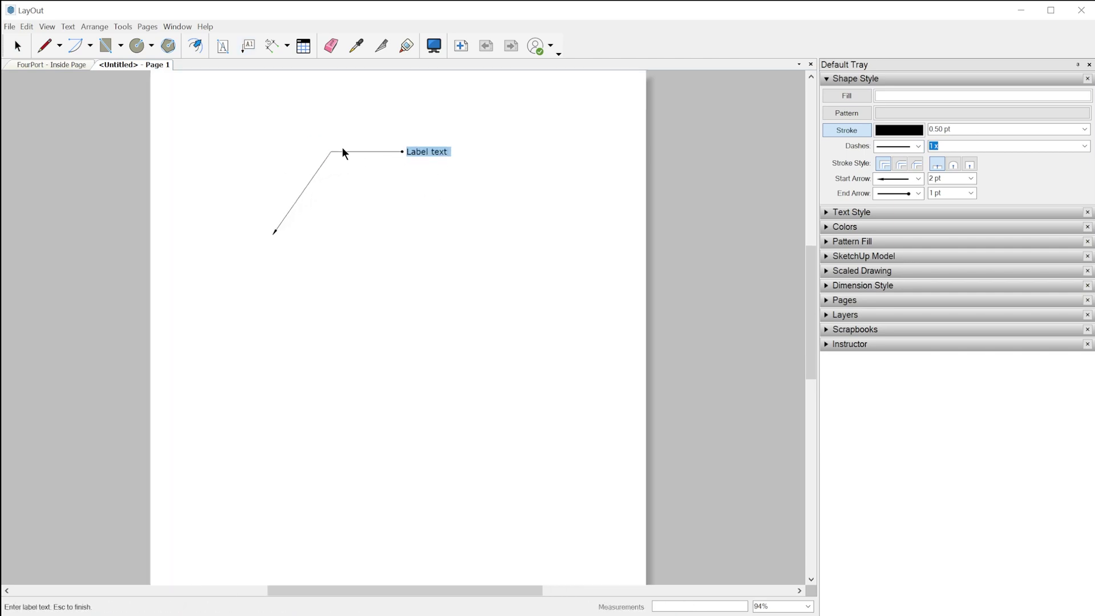
key(Escape)
key(space)
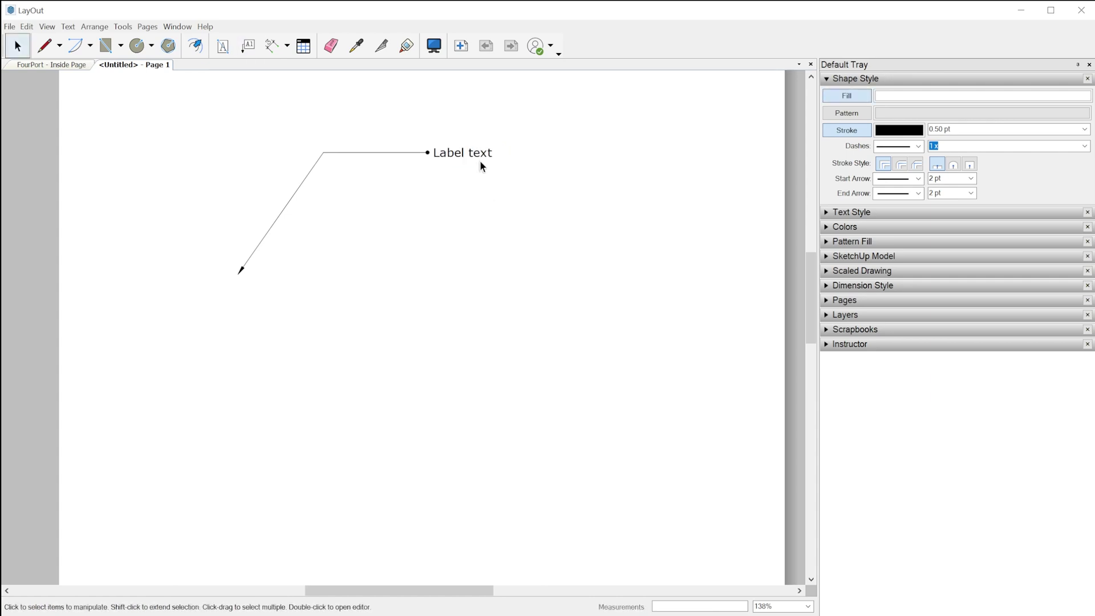
Set the new label's text size to 22 pt, after trying 72 pt
click(469, 159)
click(837, 212)
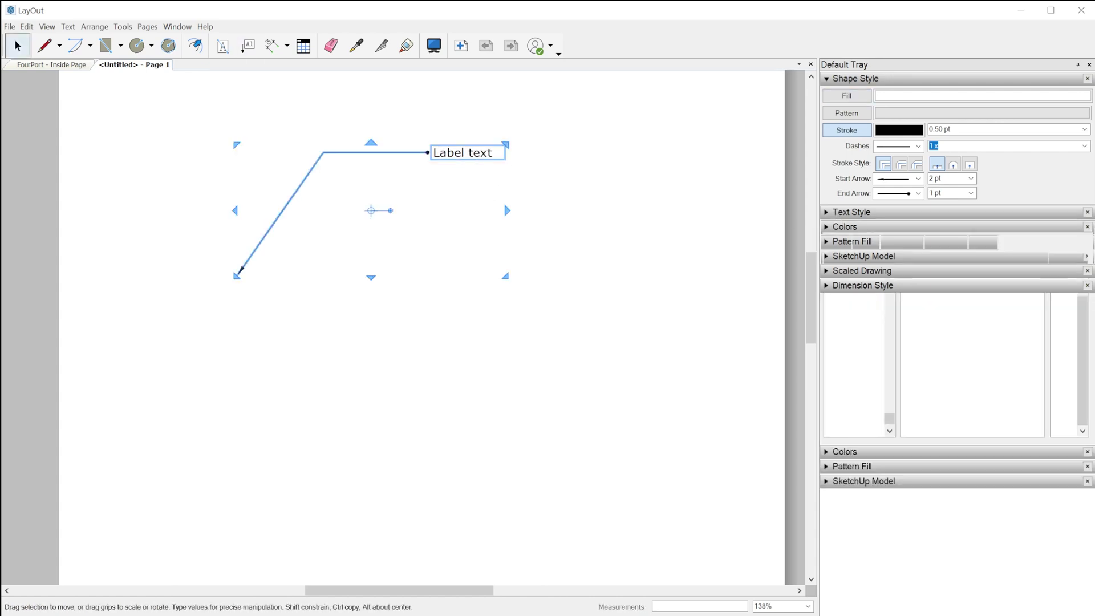
click(1060, 403)
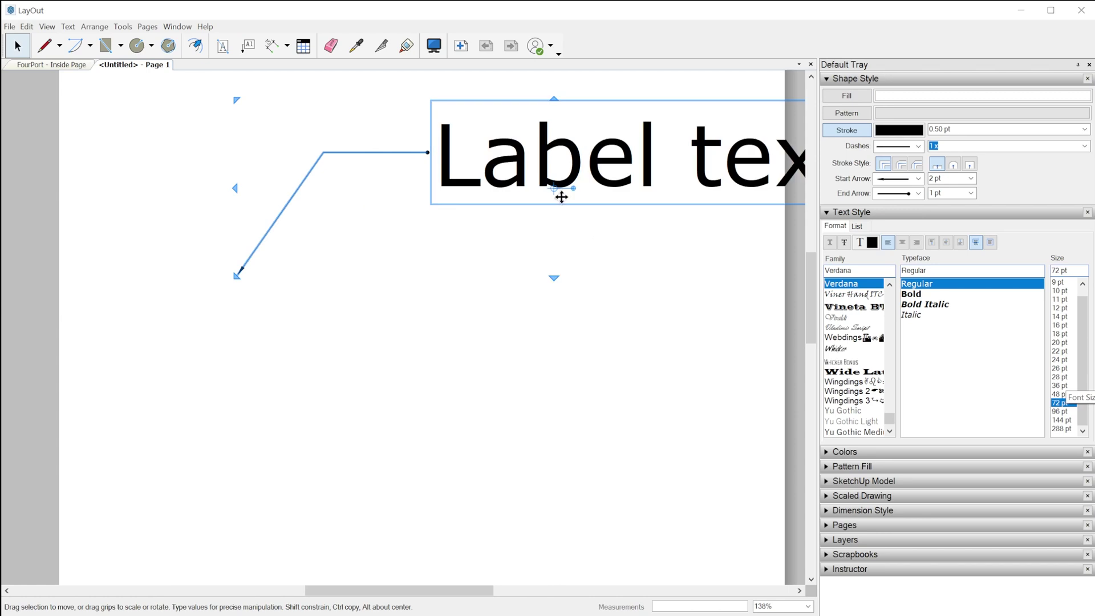
click(1060, 290)
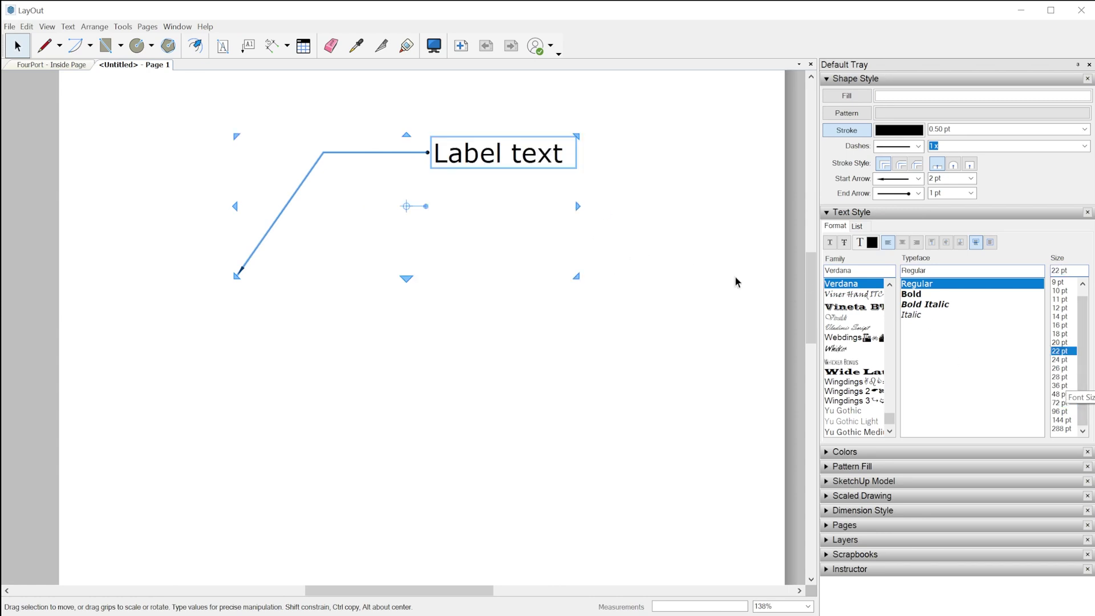
click(487, 173)
scroll(447, 185, down, 3)
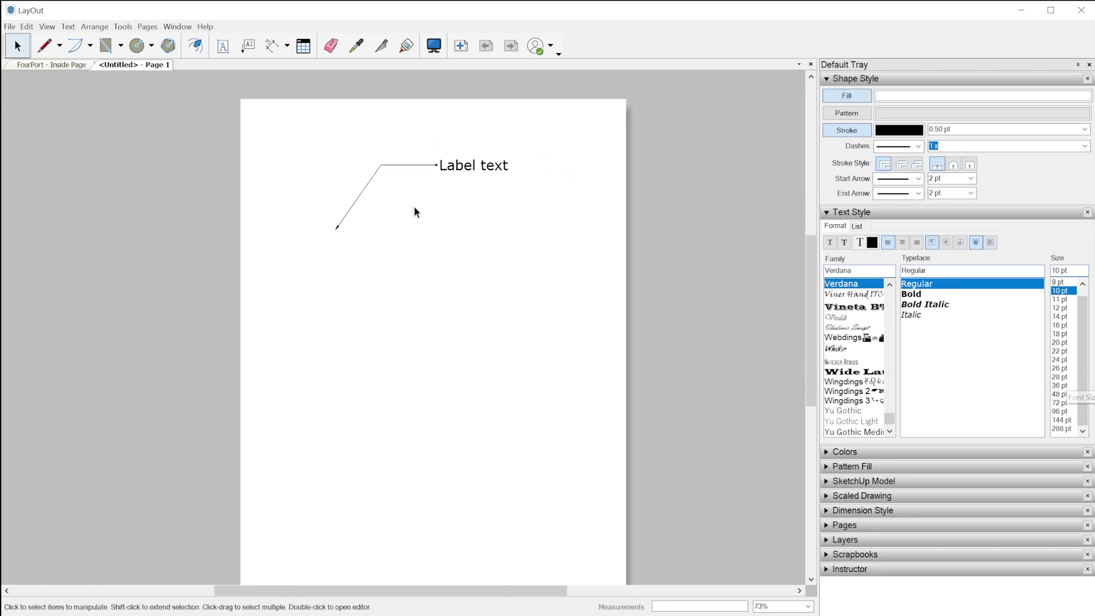
Try moving the label's text straight down the page and undo the move
click(465, 172)
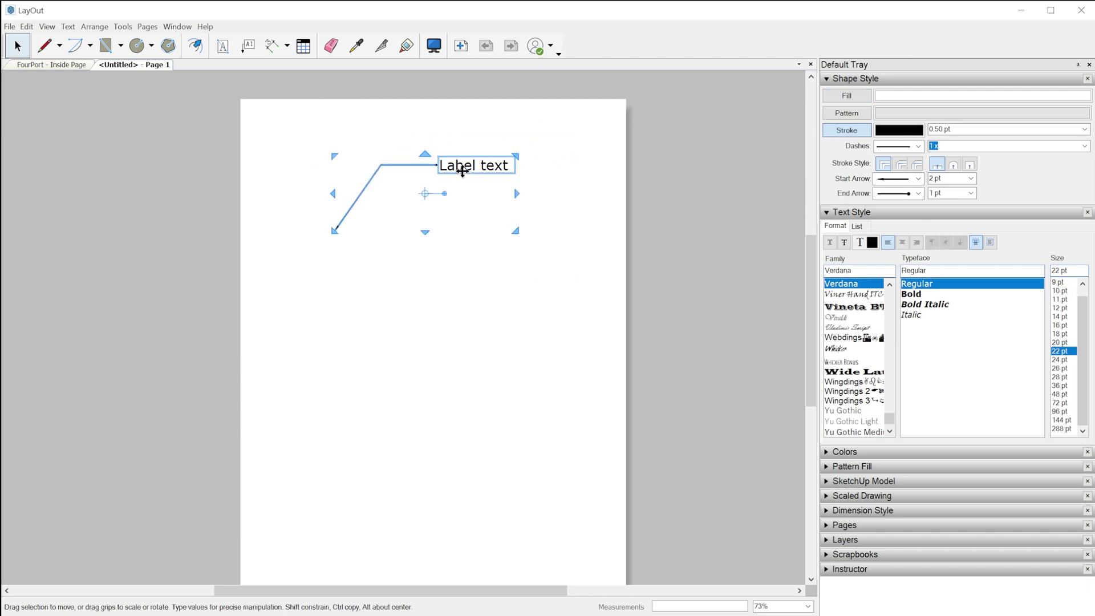
drag(465, 166, 466, 247)
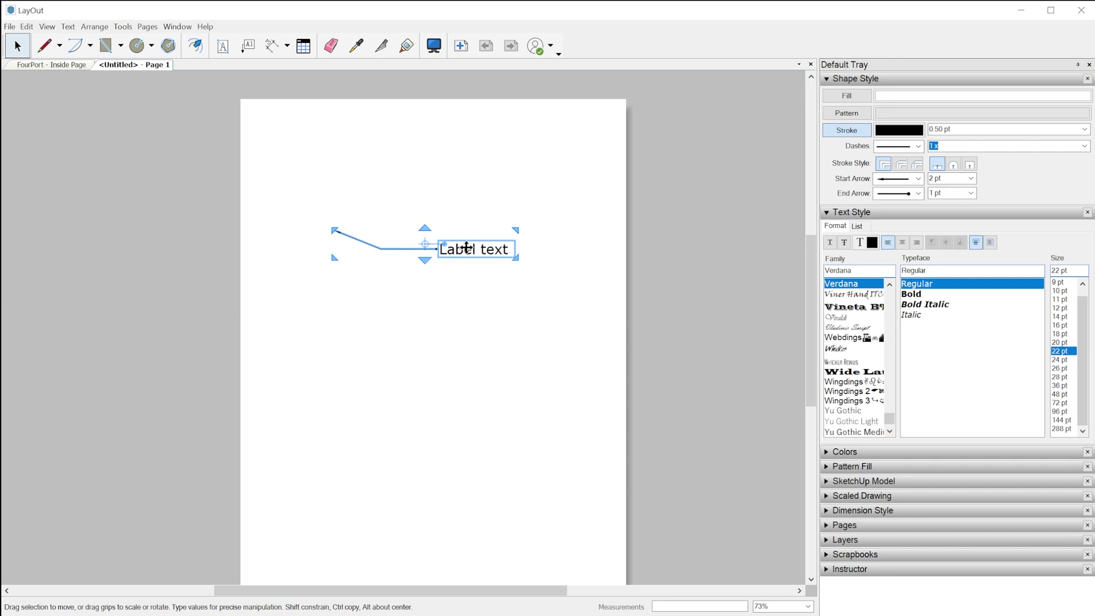
key(ctrl+z)
click(415, 184)
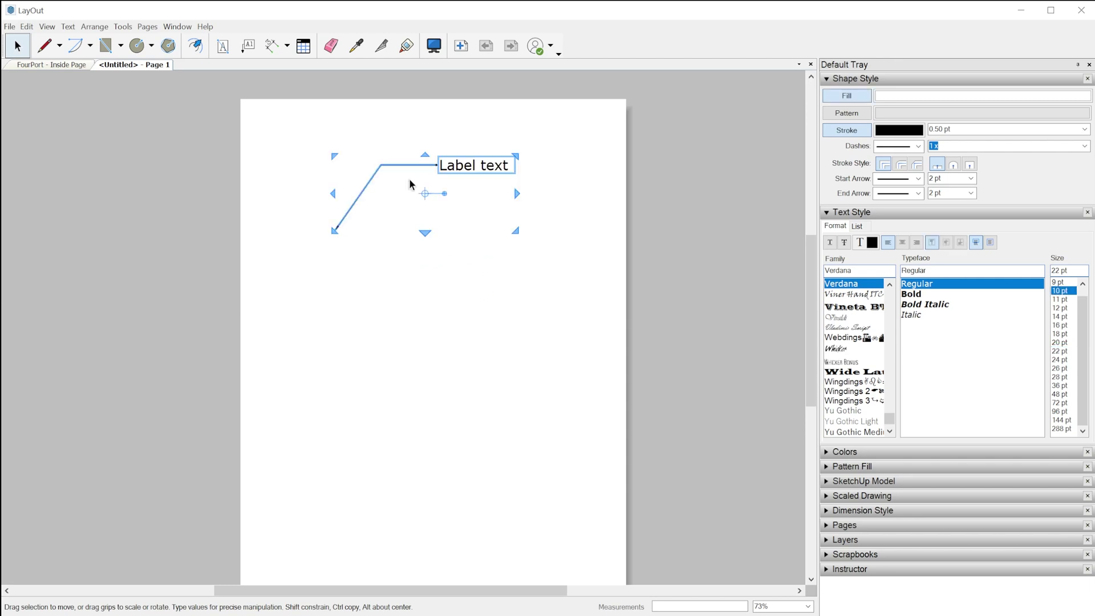
Make the Label tool's default stroke color fully transparent
click(247, 45)
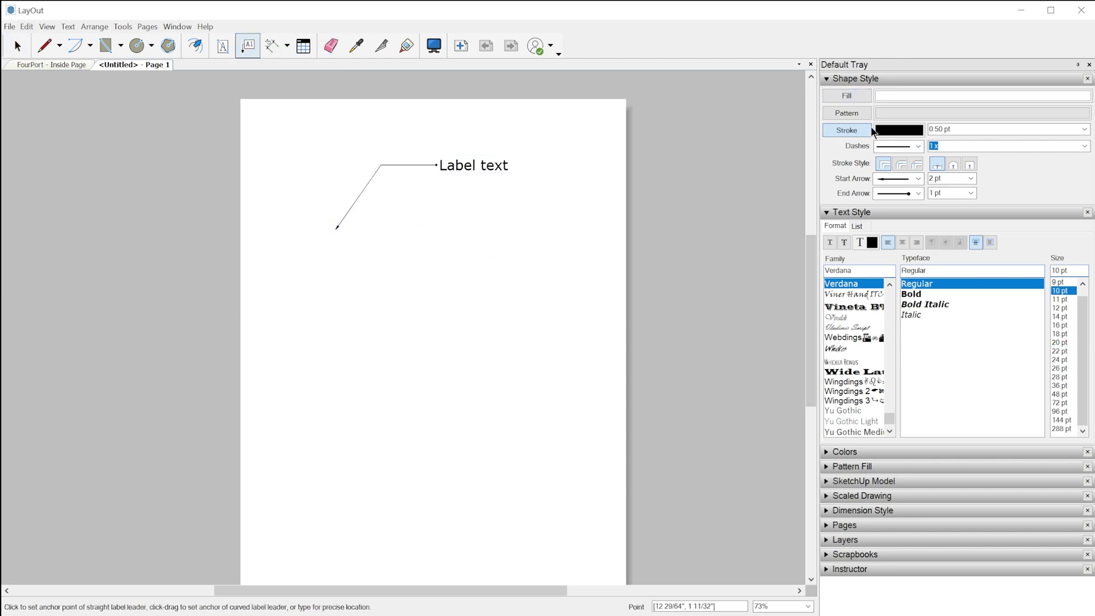
click(904, 131)
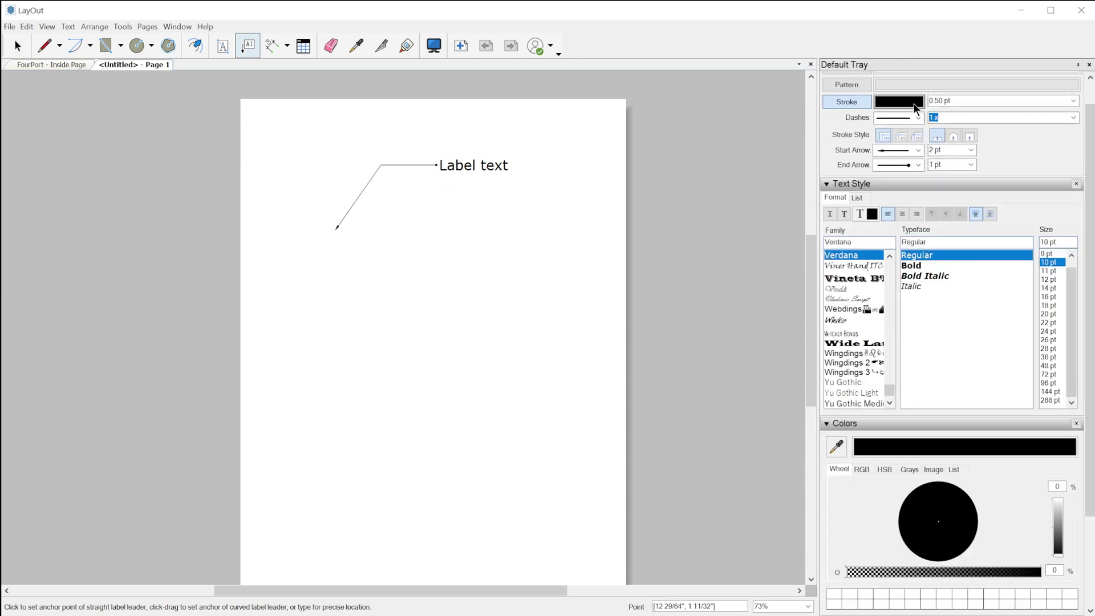
scroll(970, 371, down, 3)
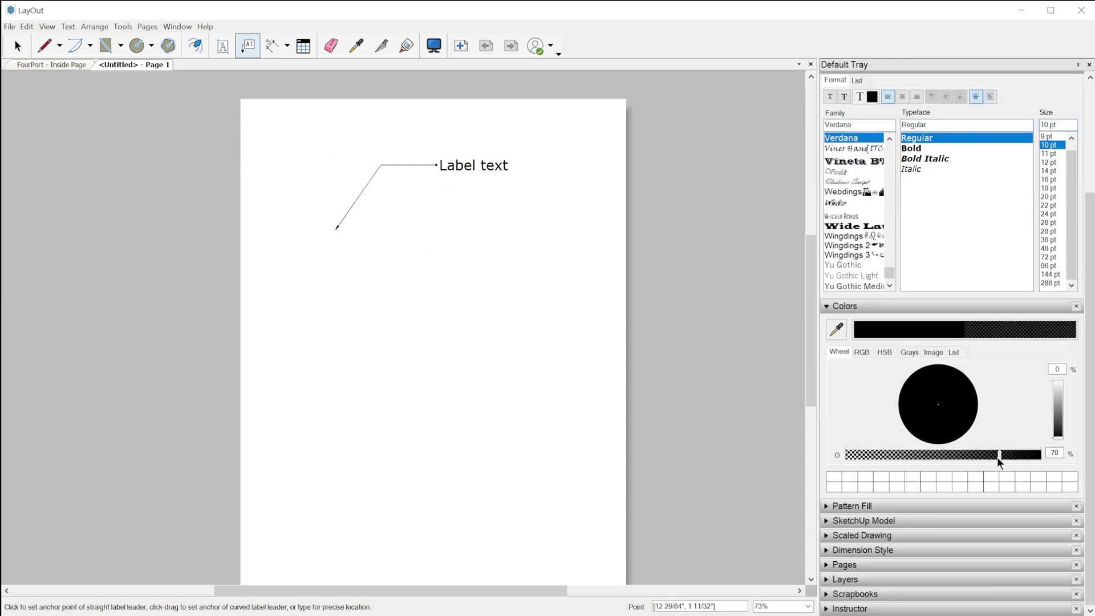
click(831, 308)
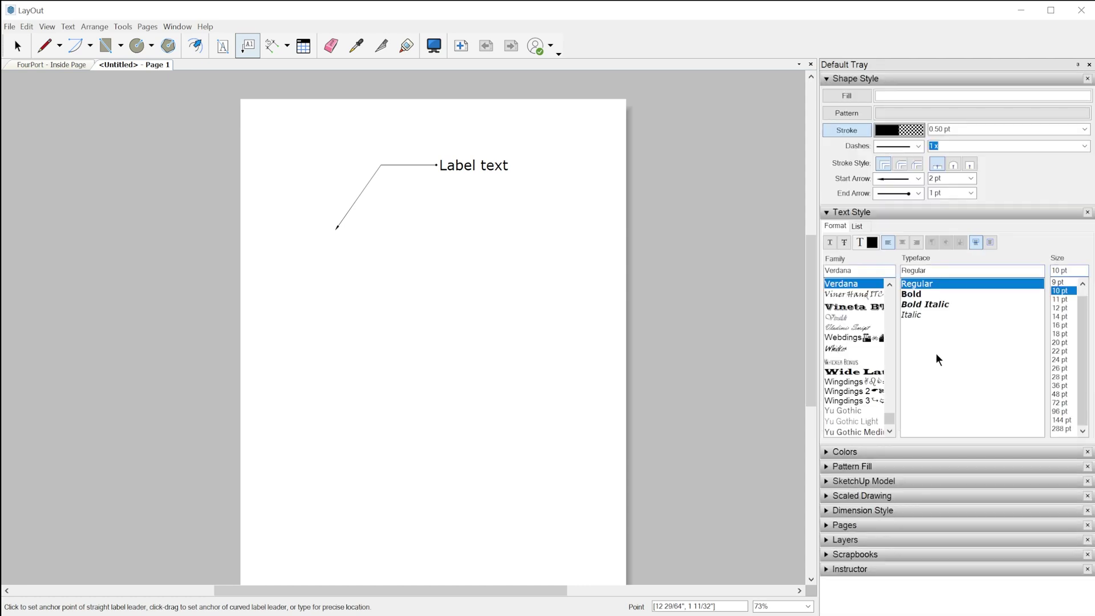
click(831, 214)
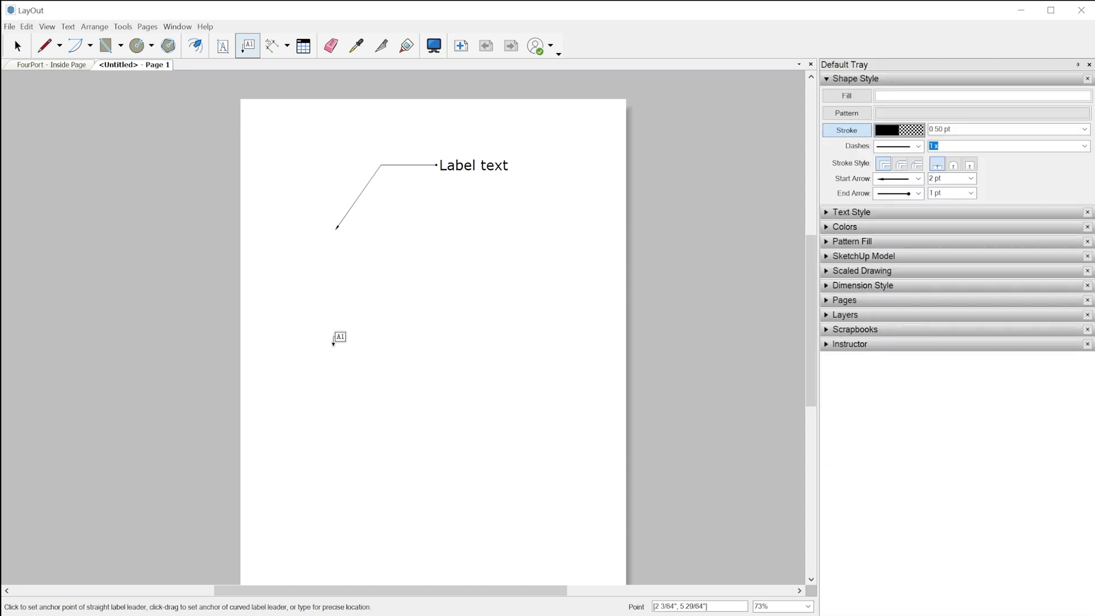
Add a second label with an invisible leader below the first one, reading "Label no leader"
click(372, 282)
click(440, 282)
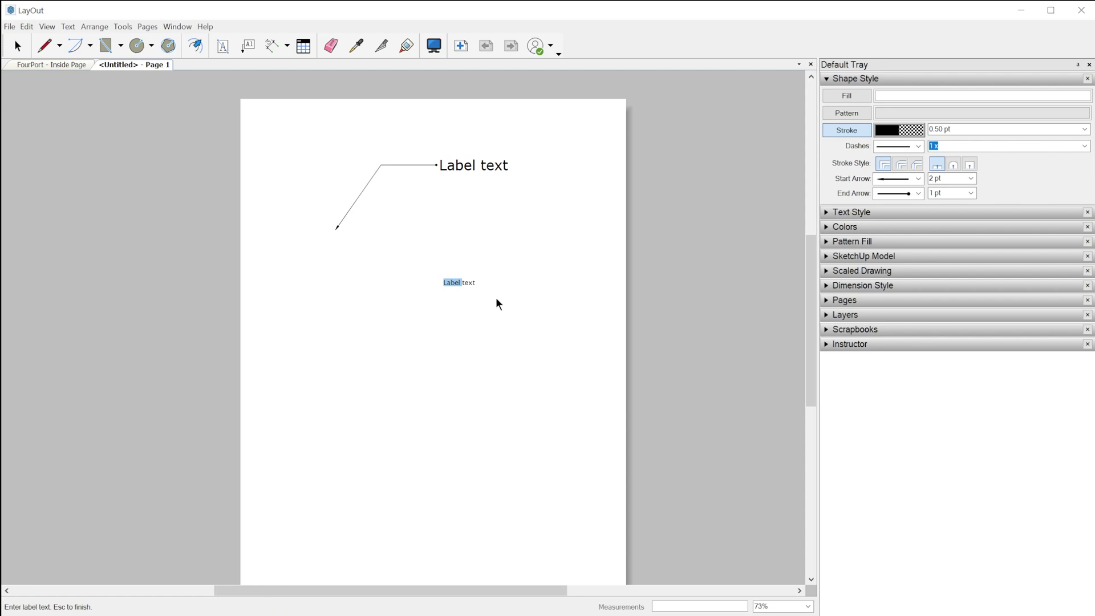
key(BackSpace)
key(Escape)
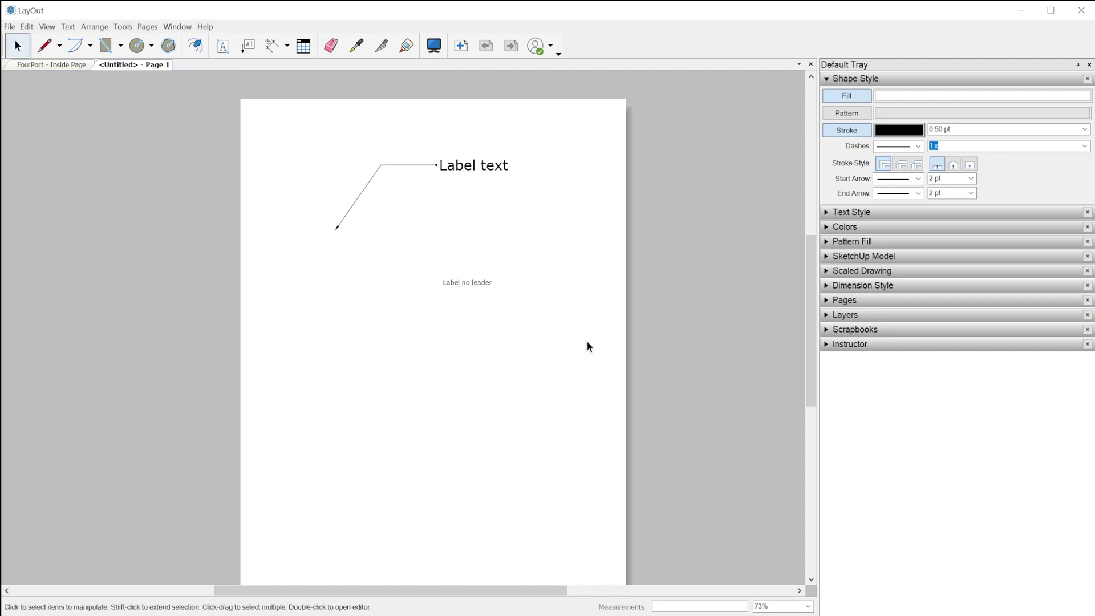
Set the text size of the "Label no leader" label to 28 pt
click(481, 283)
click(836, 213)
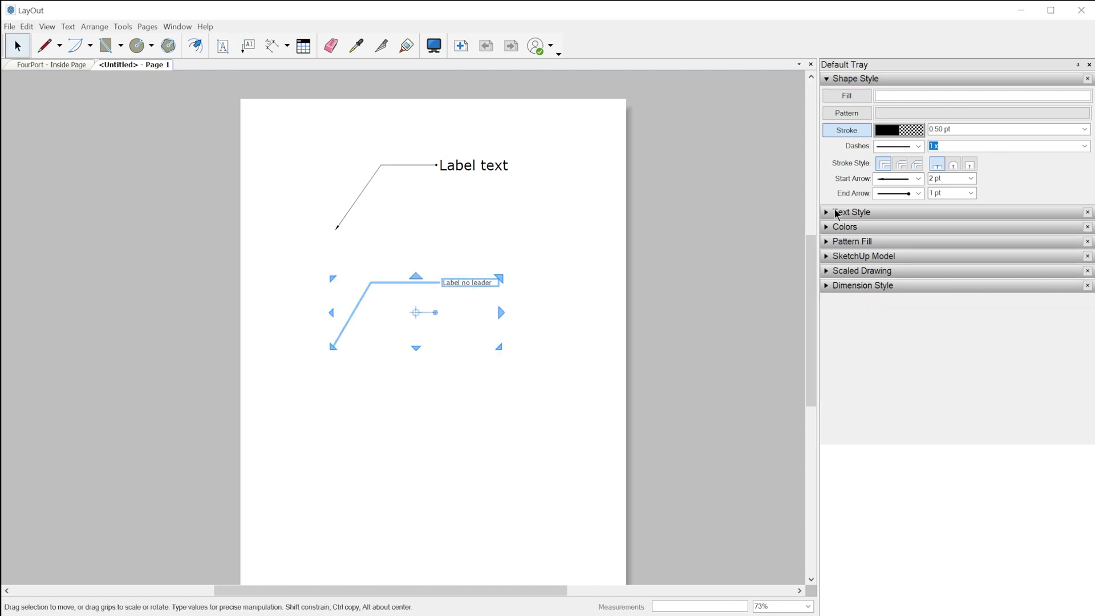
click(1061, 377)
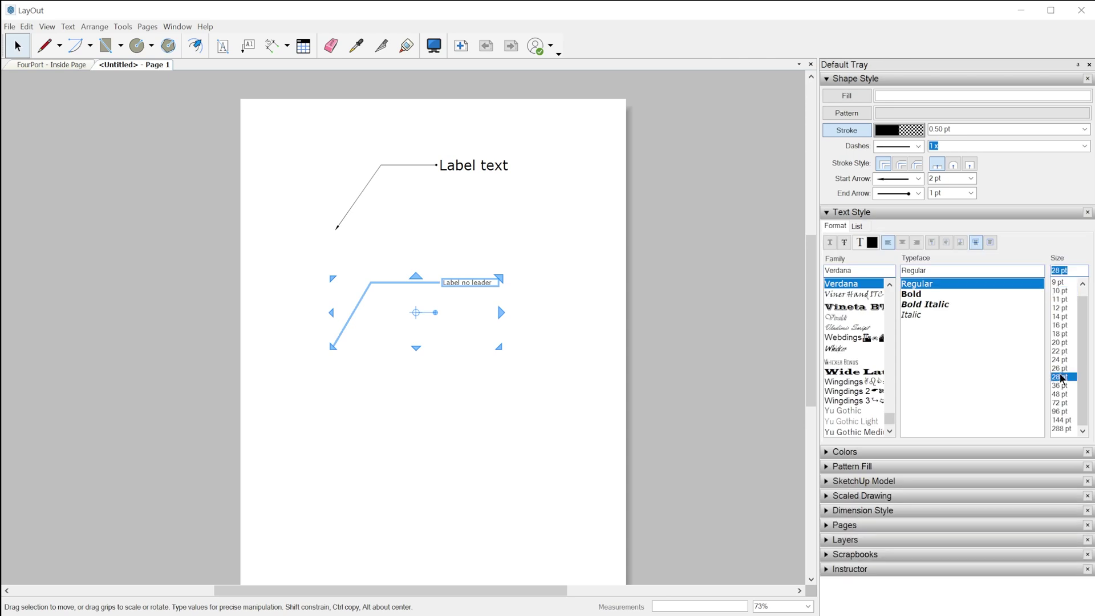
click(641, 324)
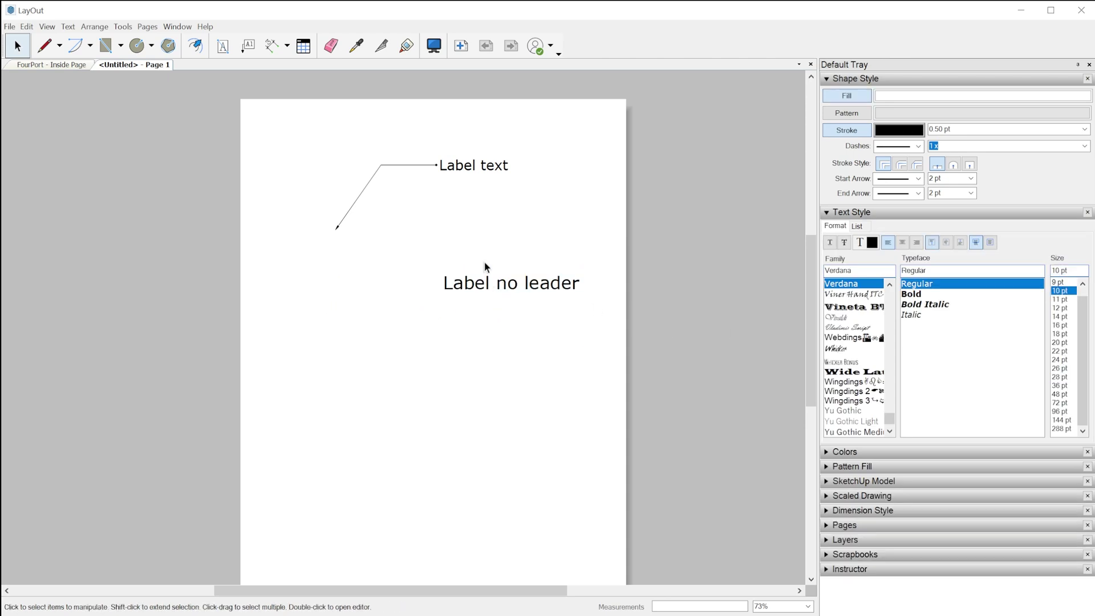
Select each of the two labels in turn to compare the visible and the invisible leader line
click(466, 162)
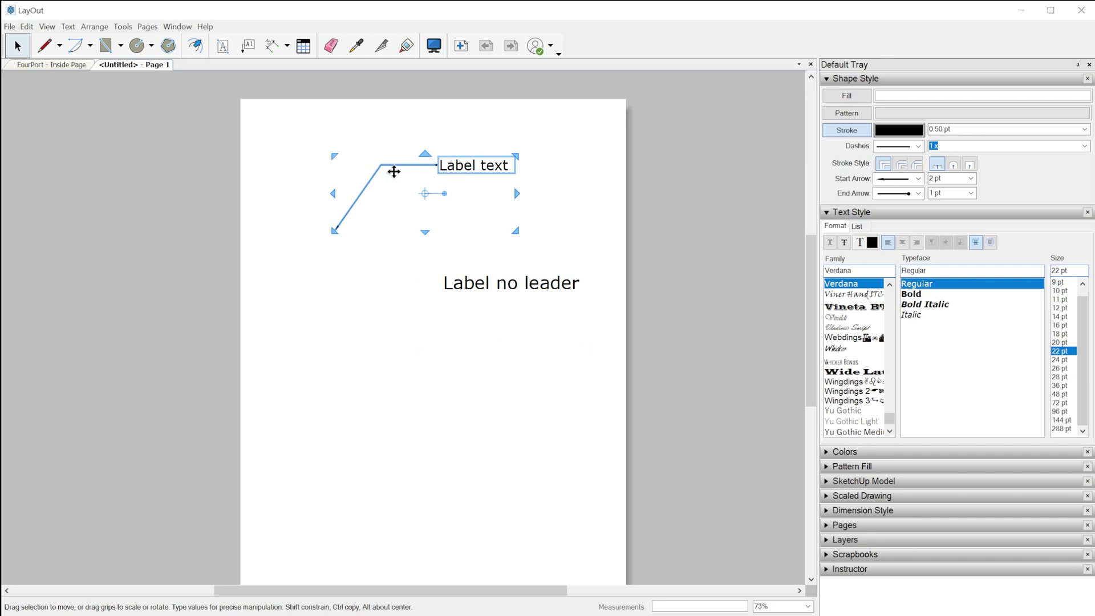
click(599, 225)
click(448, 288)
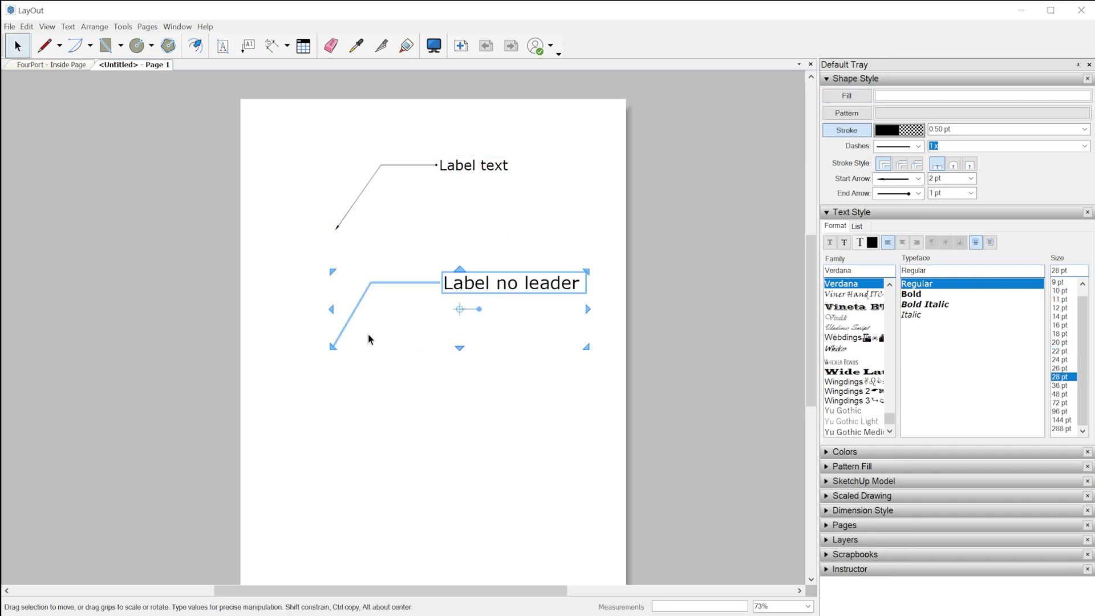
click(568, 231)
Save the document with both labels as a scrapbook named Labels
click(9, 26)
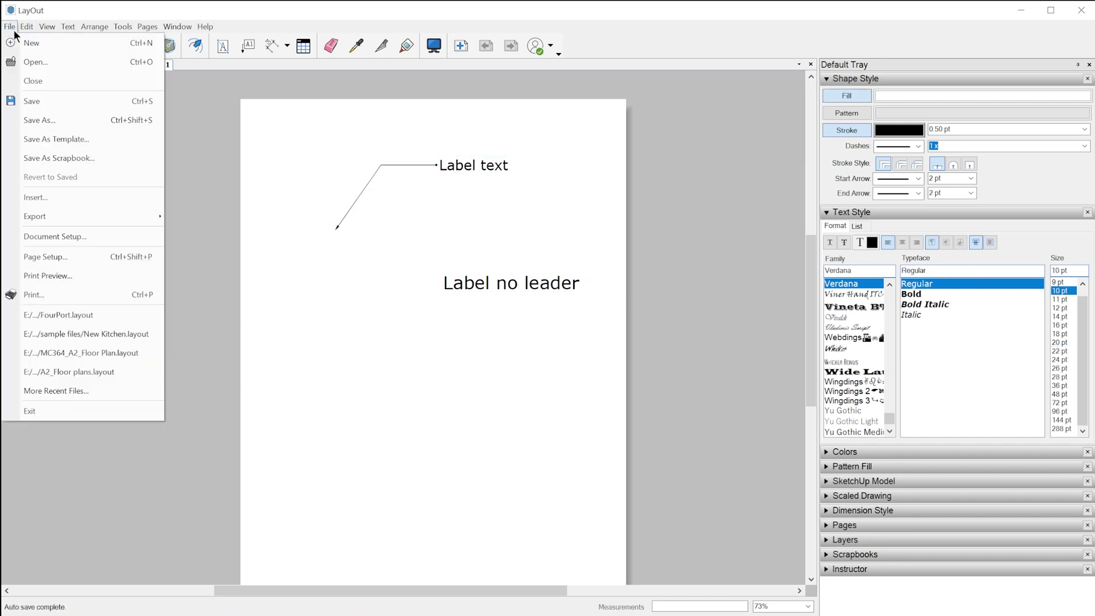
click(80, 165)
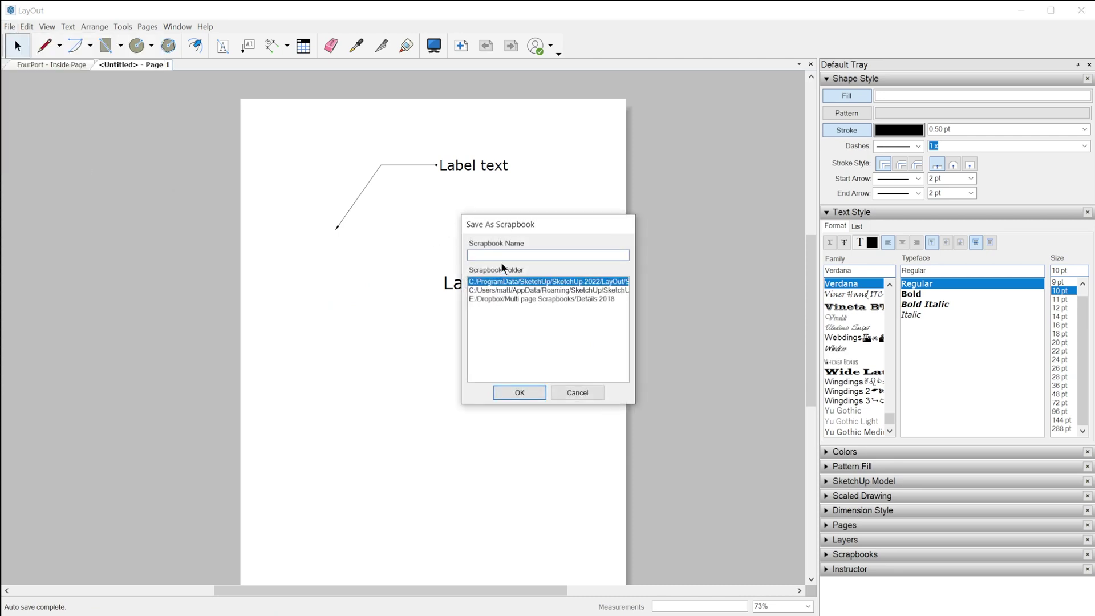
text(Vie)
click(520, 392)
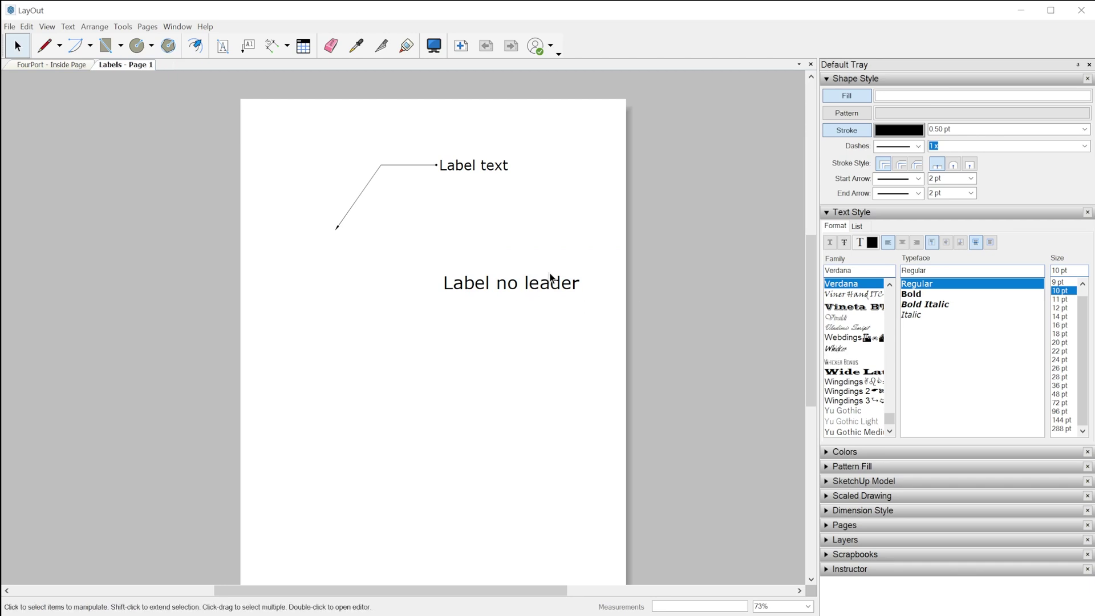
Return to the FourPort document and load the Labels scrapbook
click(47, 67)
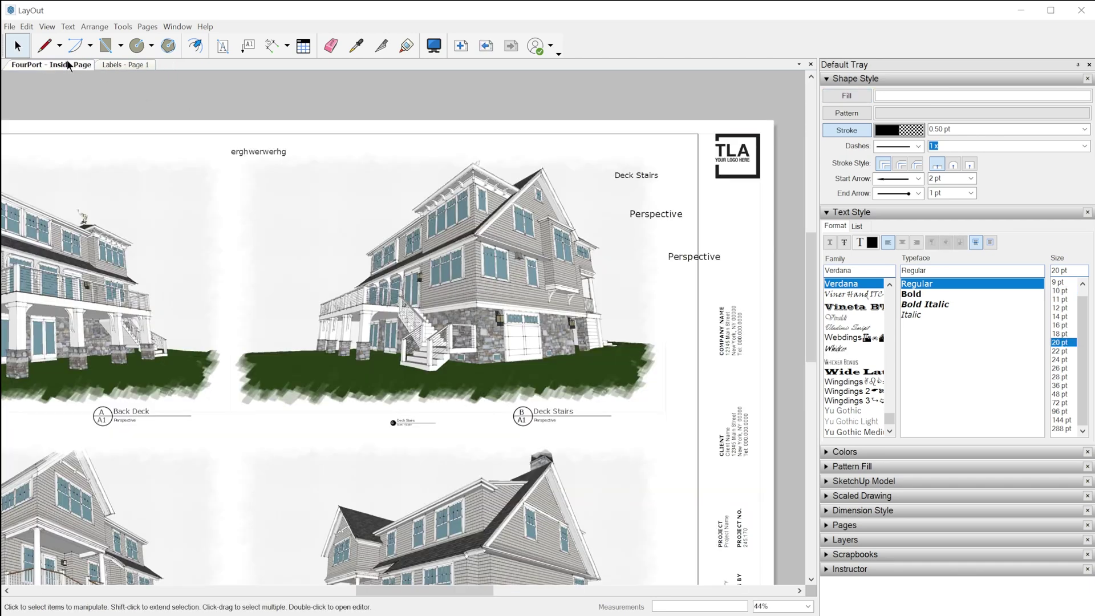
click(834, 214)
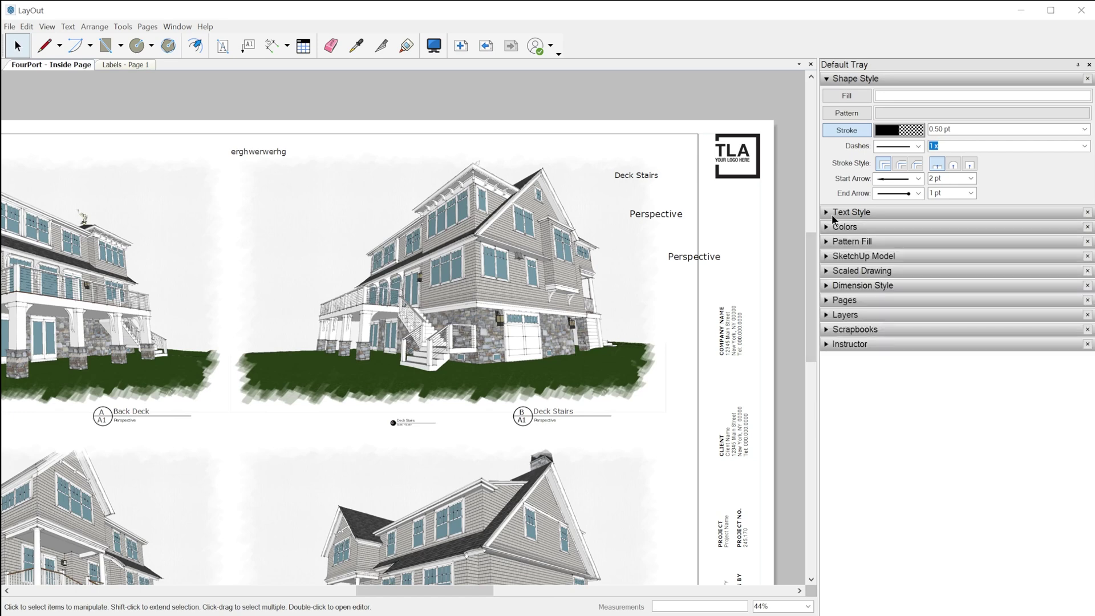
click(830, 330)
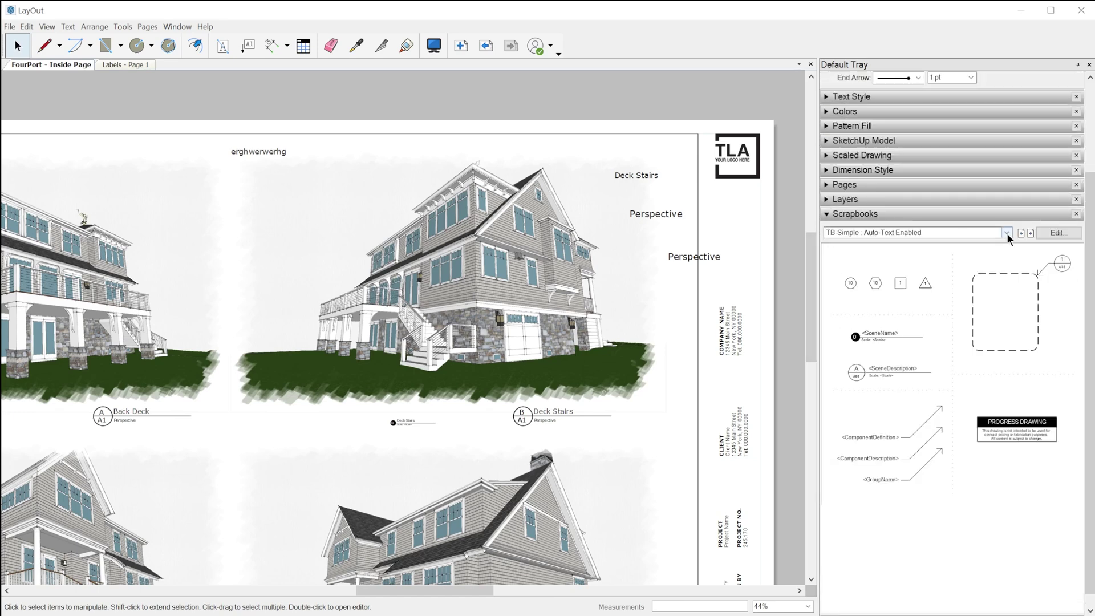
click(1007, 232)
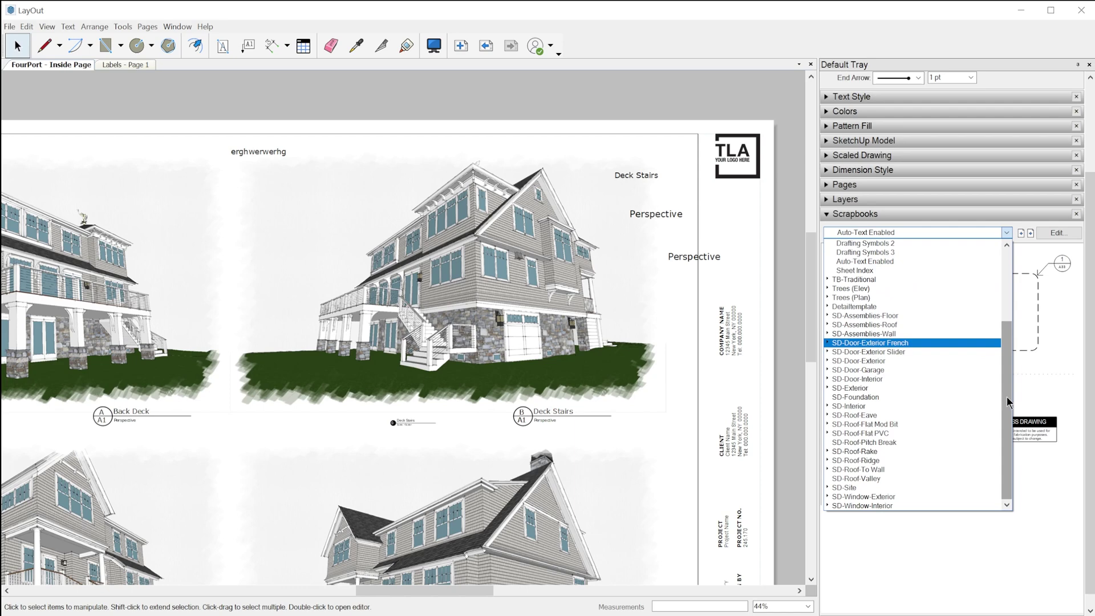
scroll(1008, 402, up, 4)
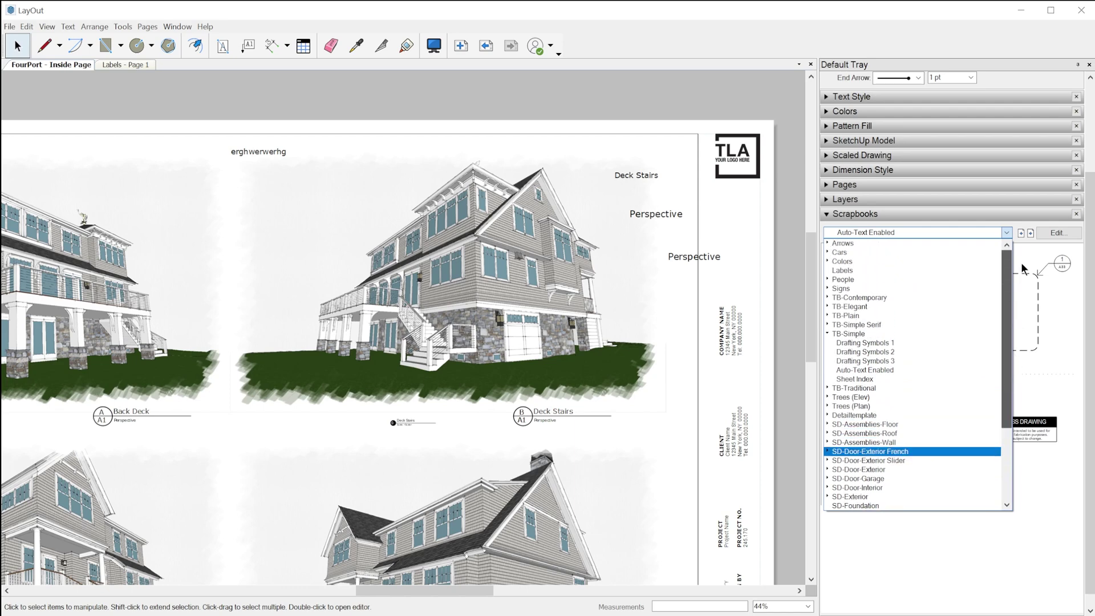
click(845, 272)
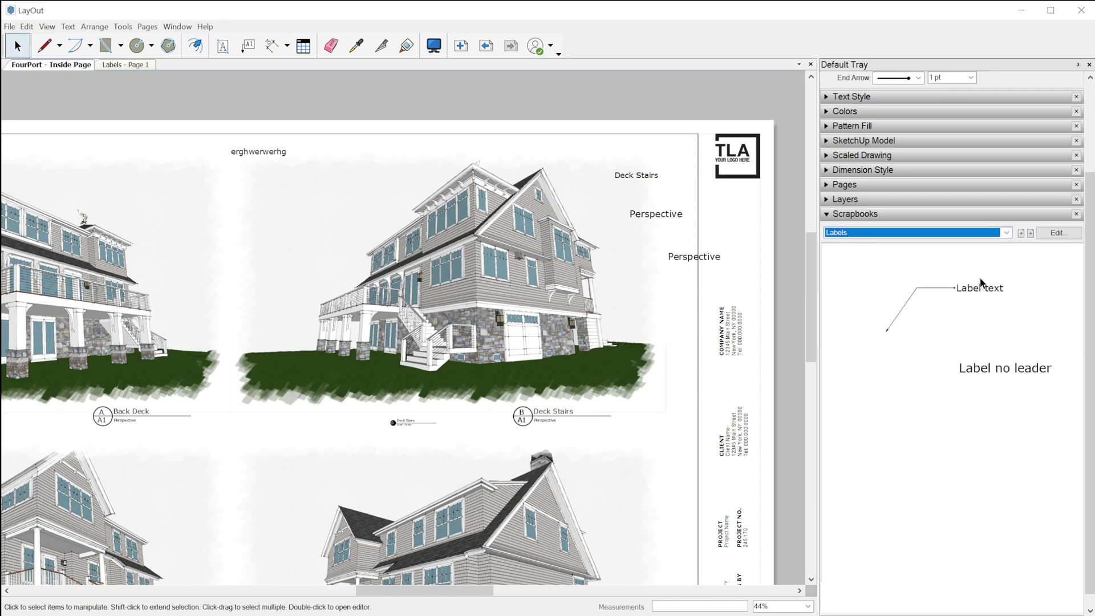
Place three copies of the scrapbook's "Label text" label with leader between and over the two upper views
click(930, 292)
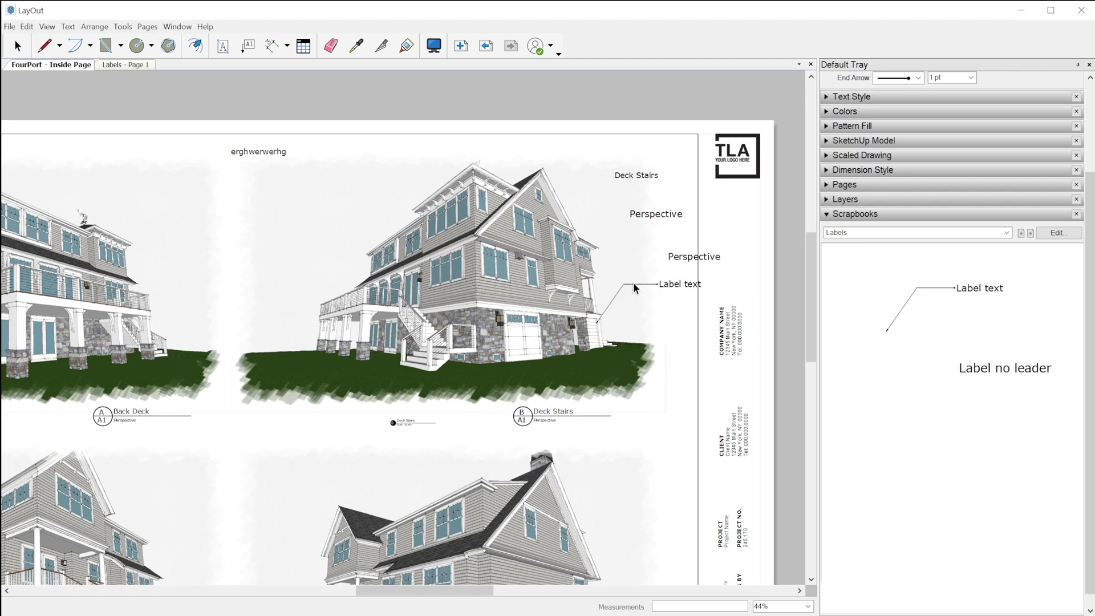
click(21, 47)
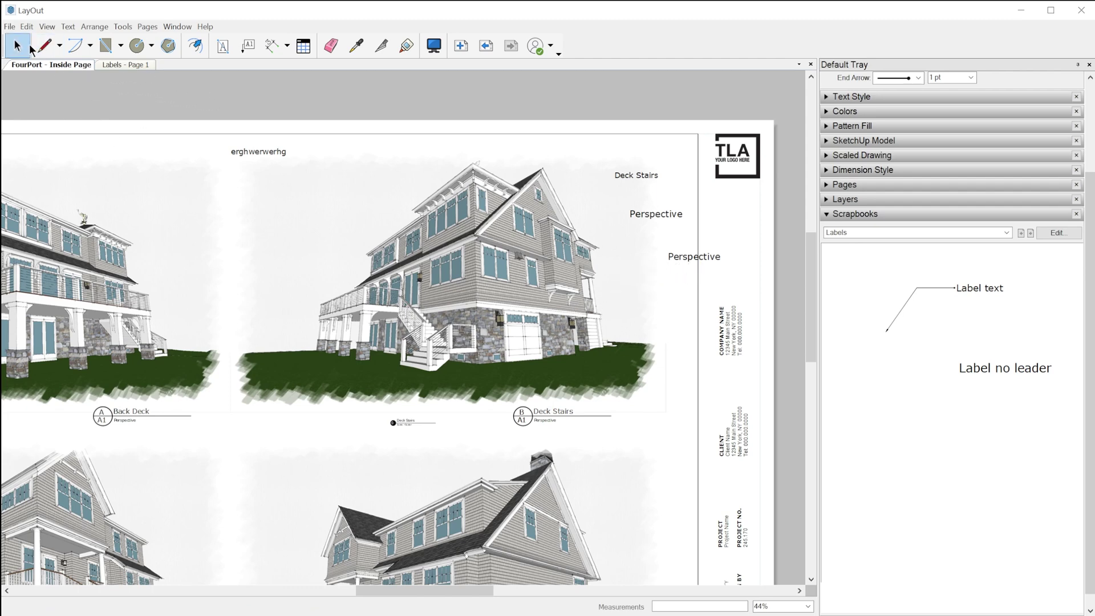
click(974, 297)
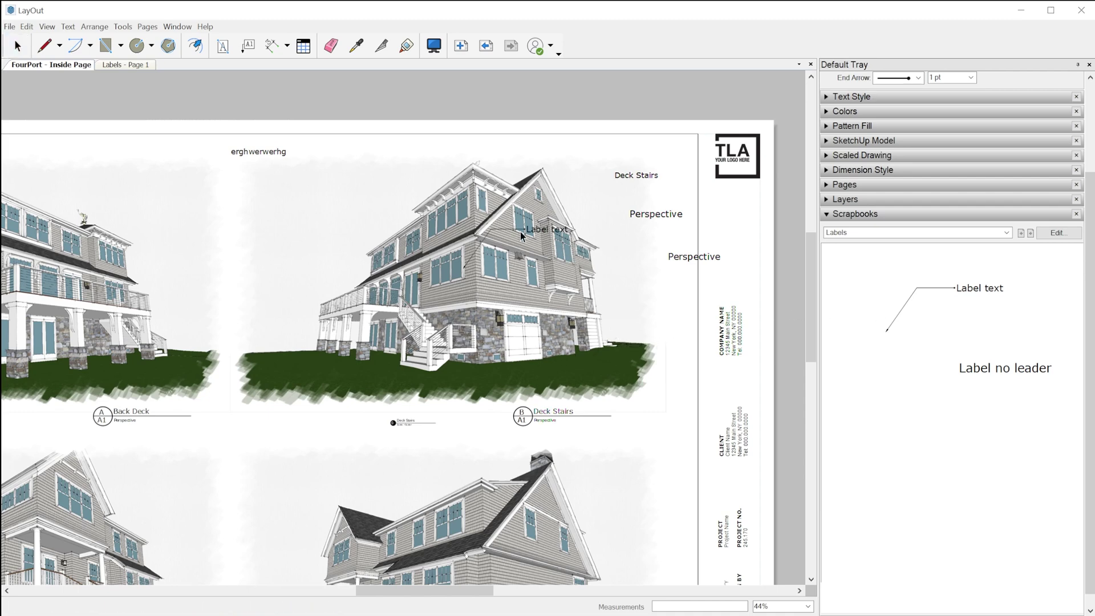
click(252, 189)
click(313, 211)
click(401, 206)
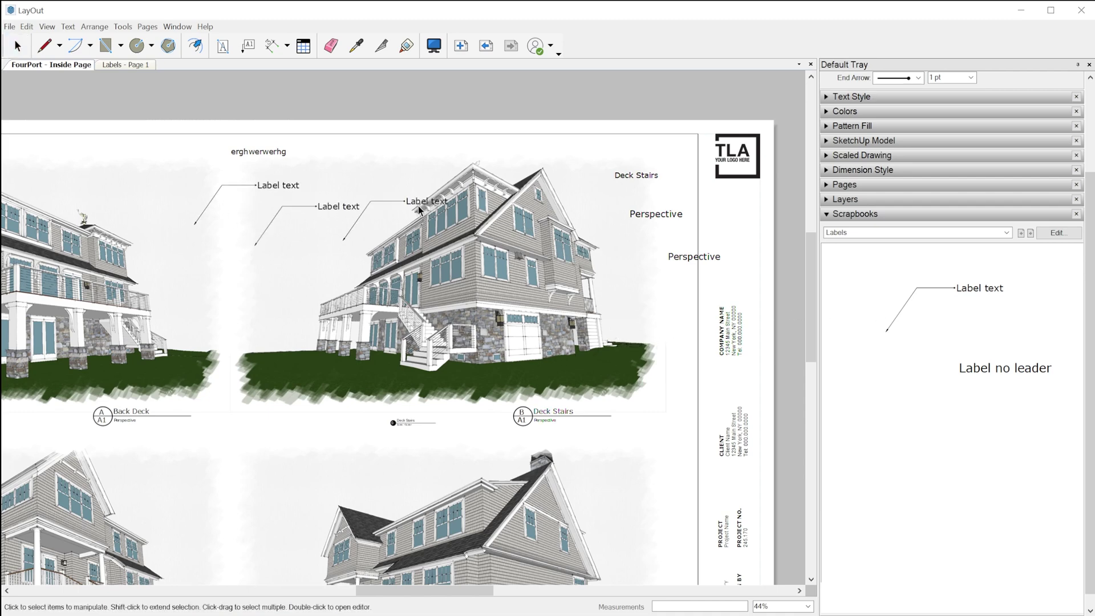
key(space)
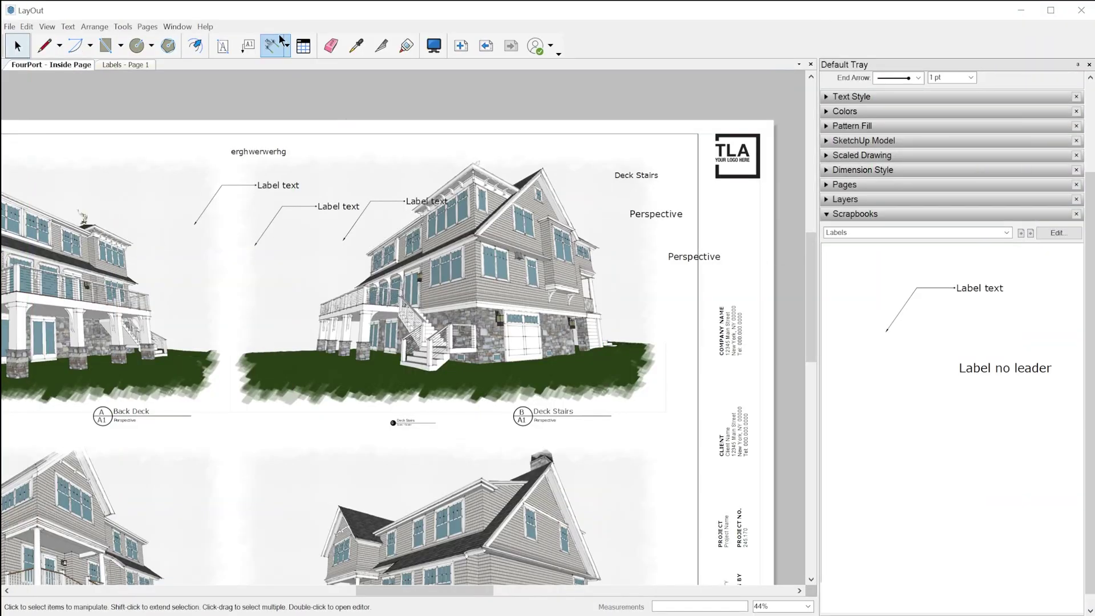
Match the Label tool to the scrapbook's "Label text" style and label the Deck Stairs view with a visible leader and the <Scale> auto-text
click(249, 50)
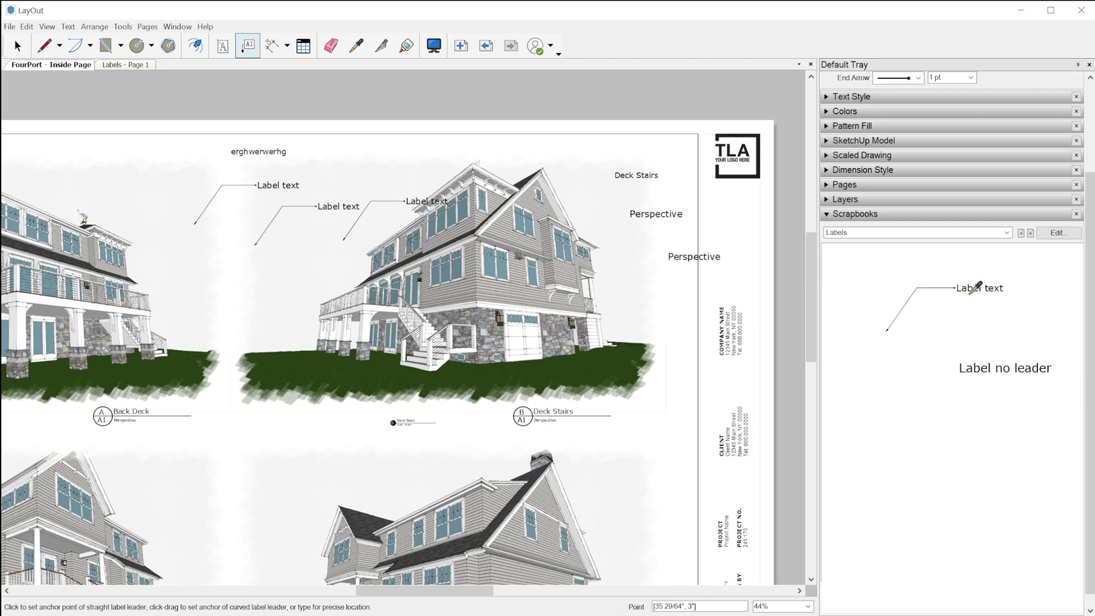
click(570, 334)
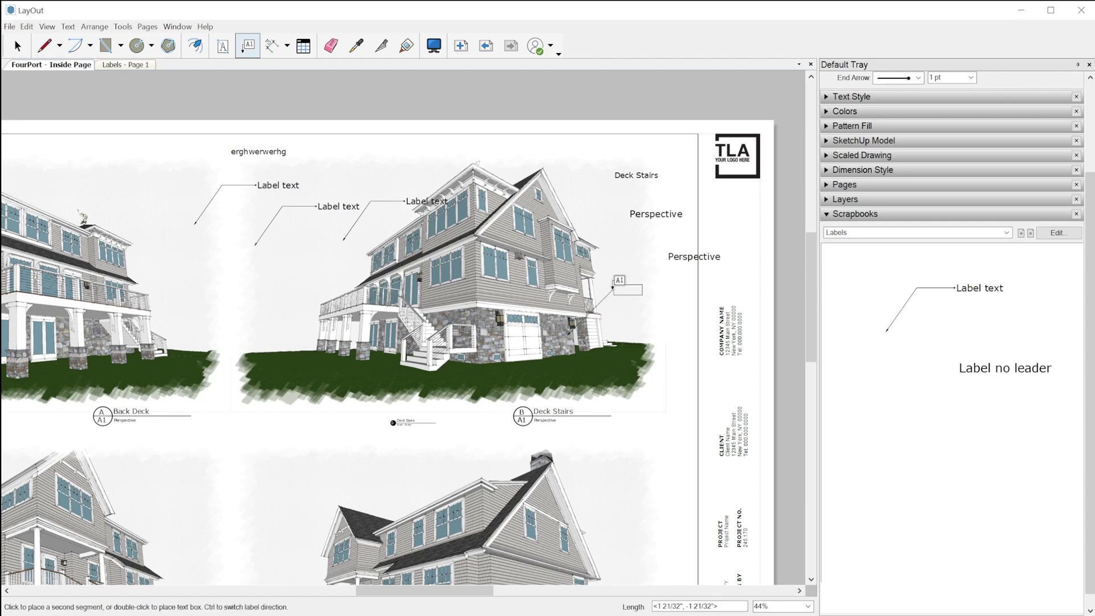
click(666, 288)
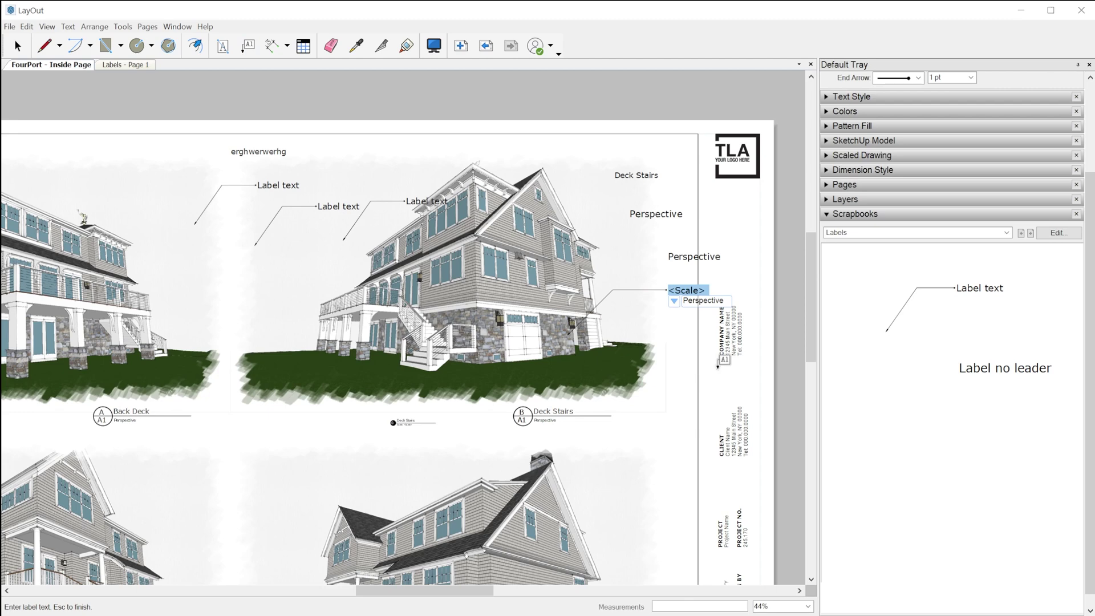
key(Escape)
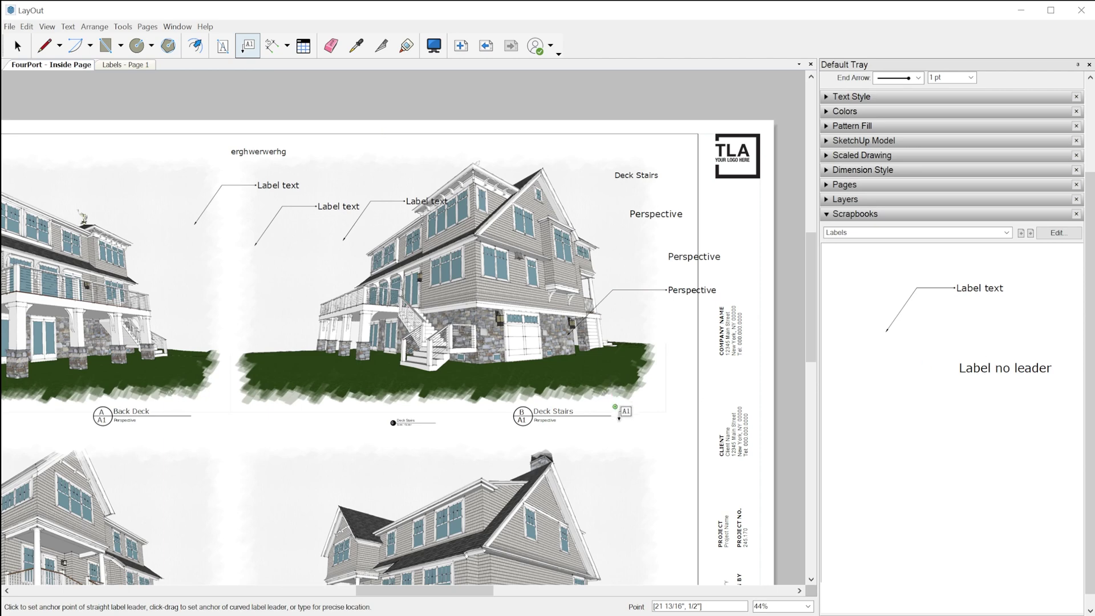
Using the "Label no leader" style, add a <Scale> auto-text label beside the roof of view D
scroll(619, 415, down, 5)
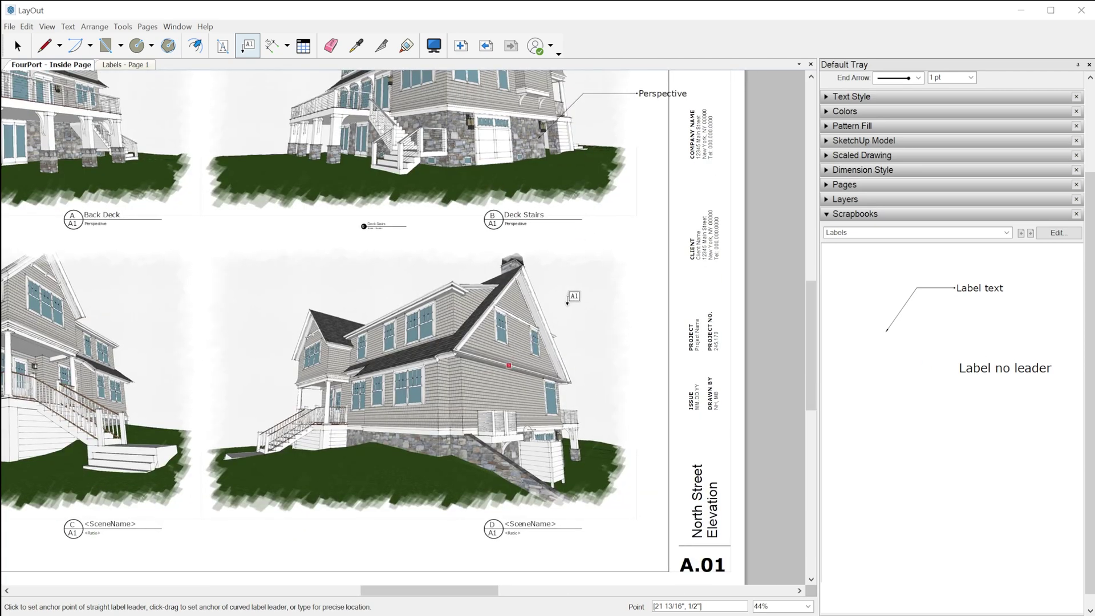
click(567, 304)
click(606, 304)
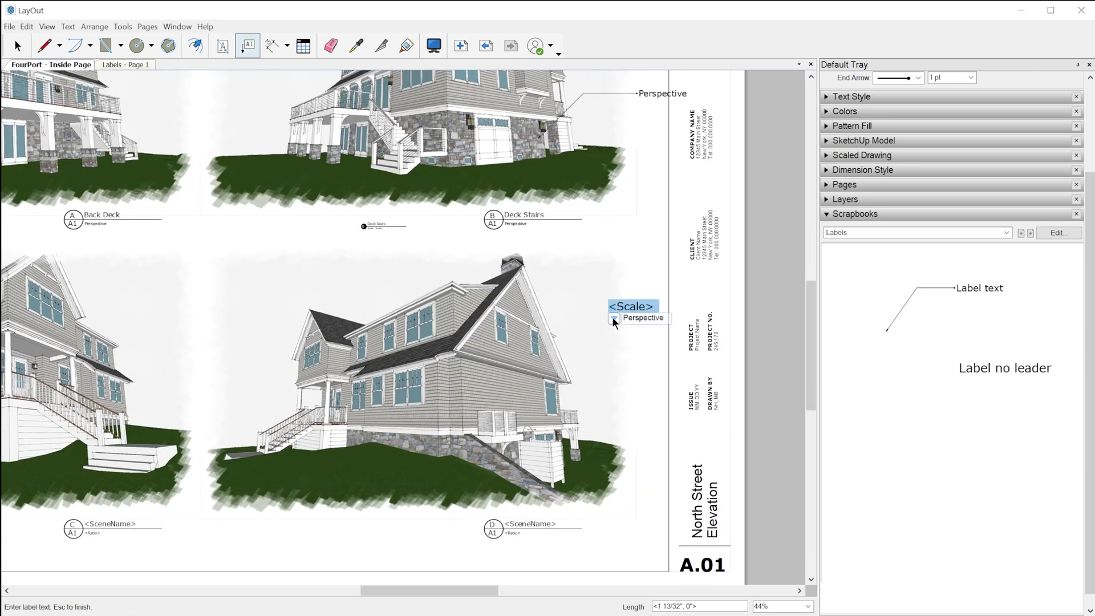
key(Escape)
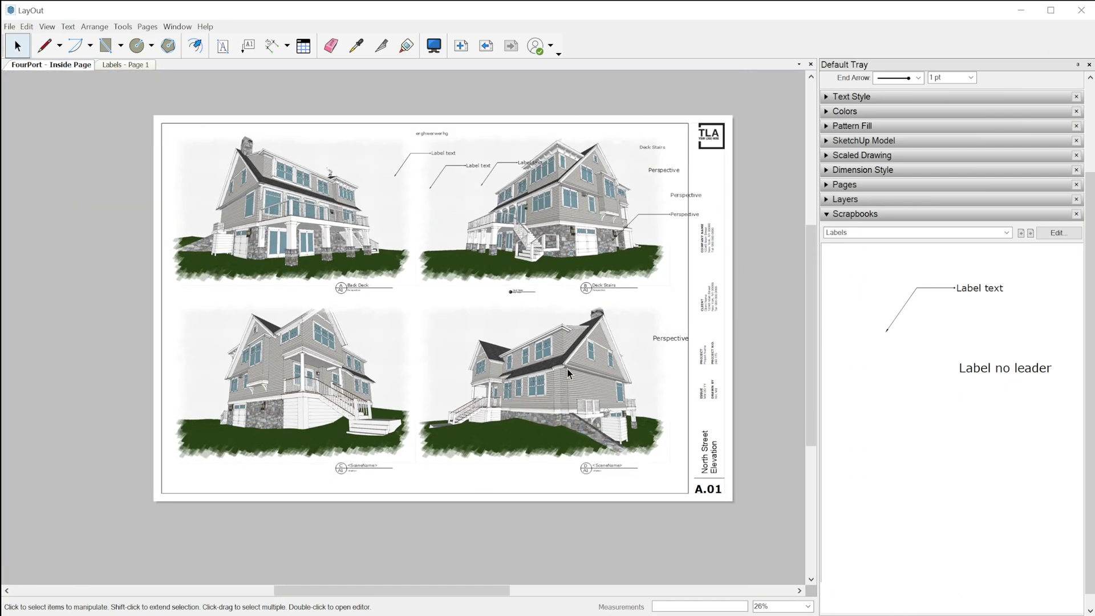
Select the Back Deck drawing title to examine its hidden leader lines
scroll(513, 304, up, 2)
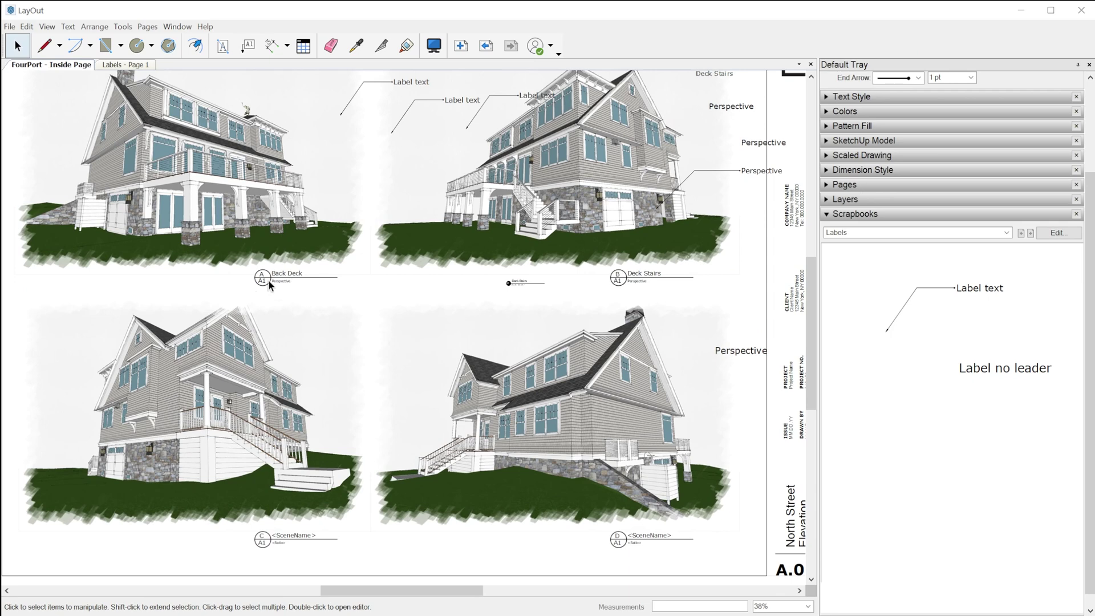
click(268, 278)
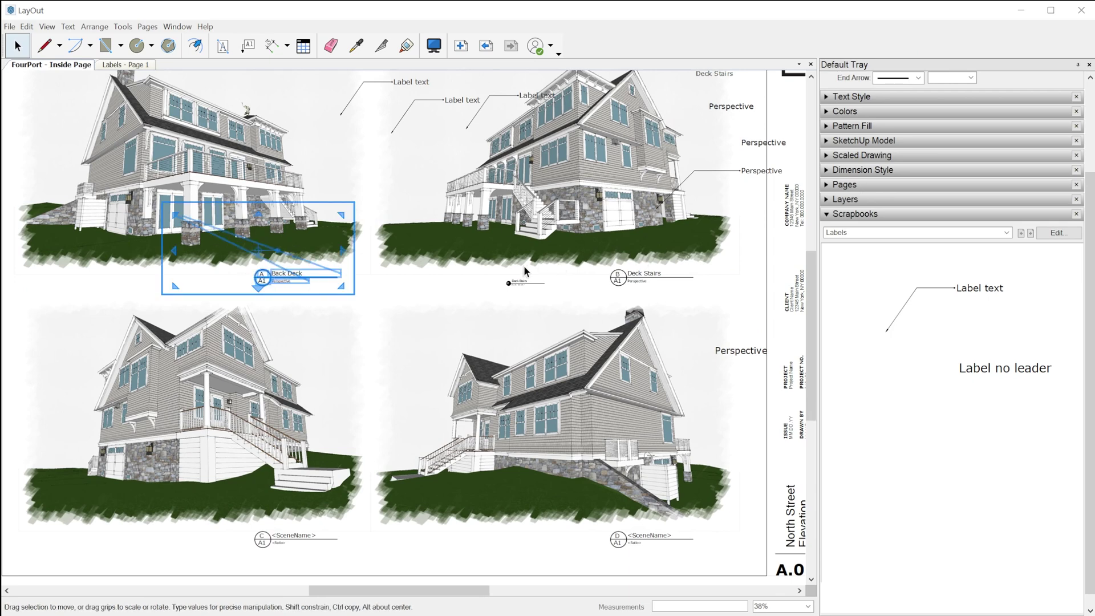
scroll(525, 271, down, 2)
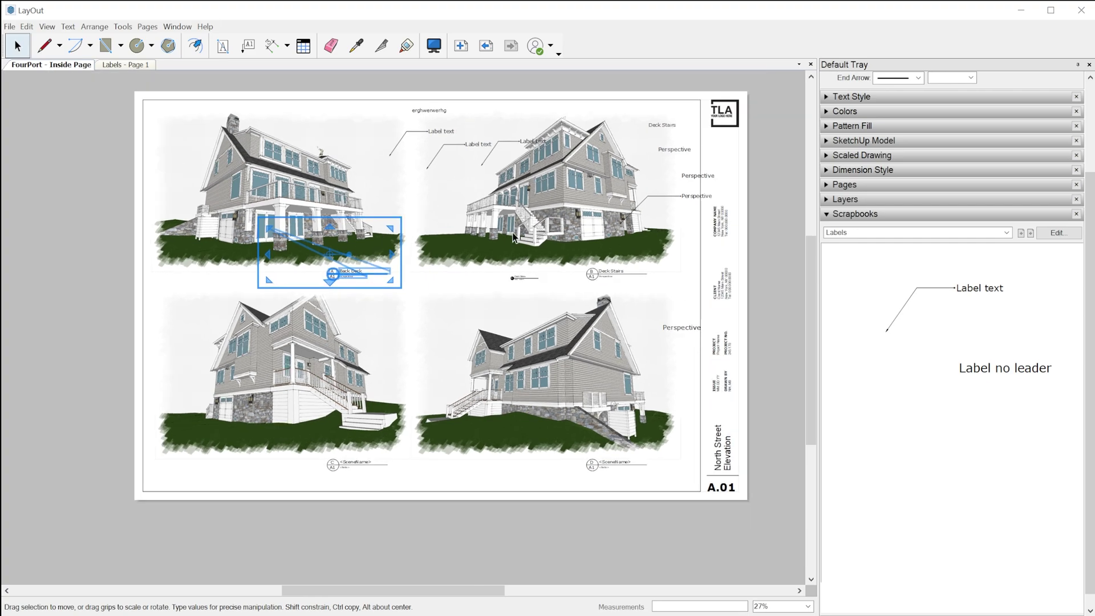